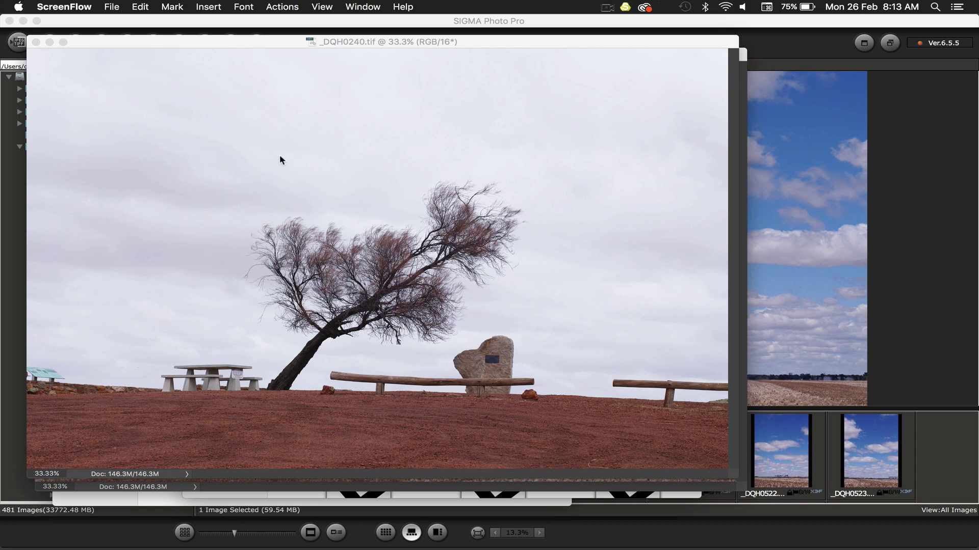
Bring the leaning-tree photo forward and show it in full-screen mode with menu bar.
click(267, 42)
key(f)
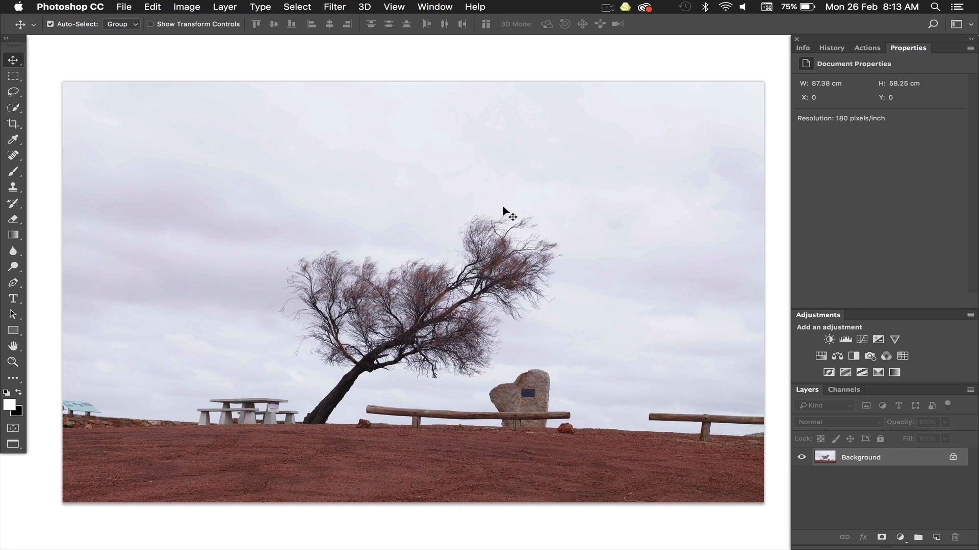
Duplicate the Blue channel as Blue copy and open Levels on it.
click(843, 390)
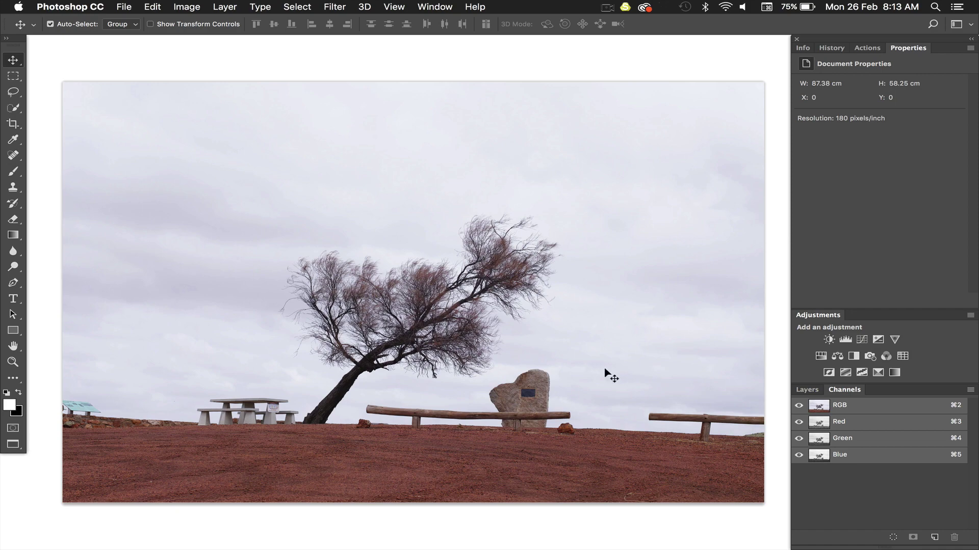
click(878, 455)
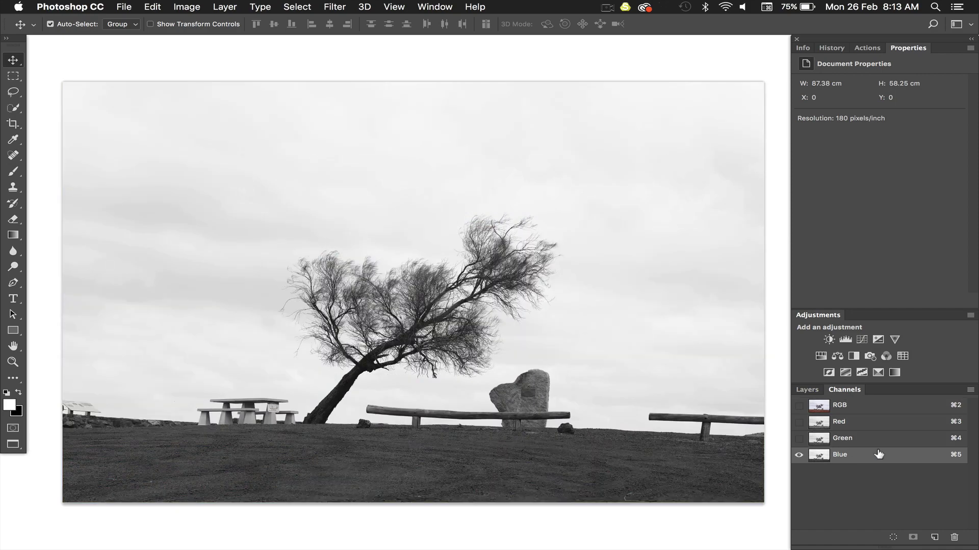
drag(878, 455, 935, 538)
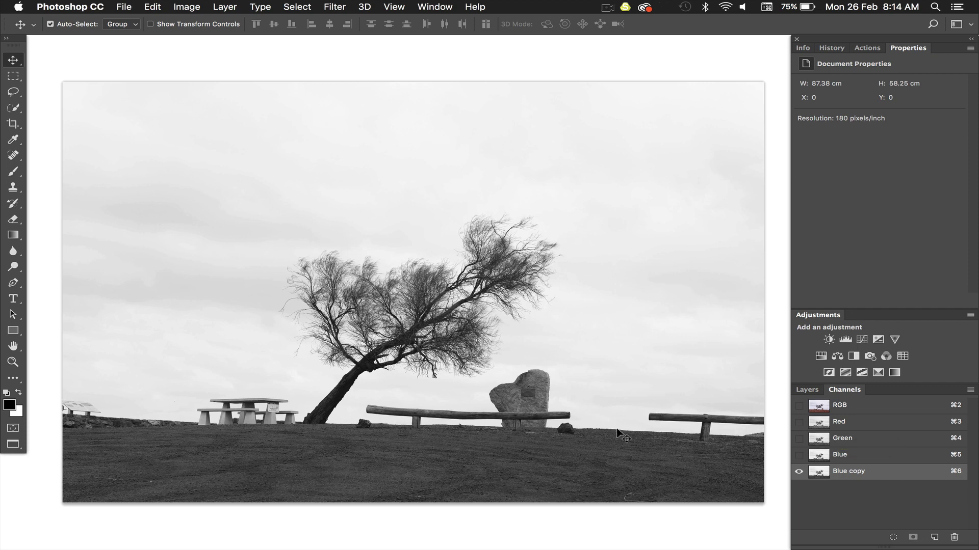
key(super+l)
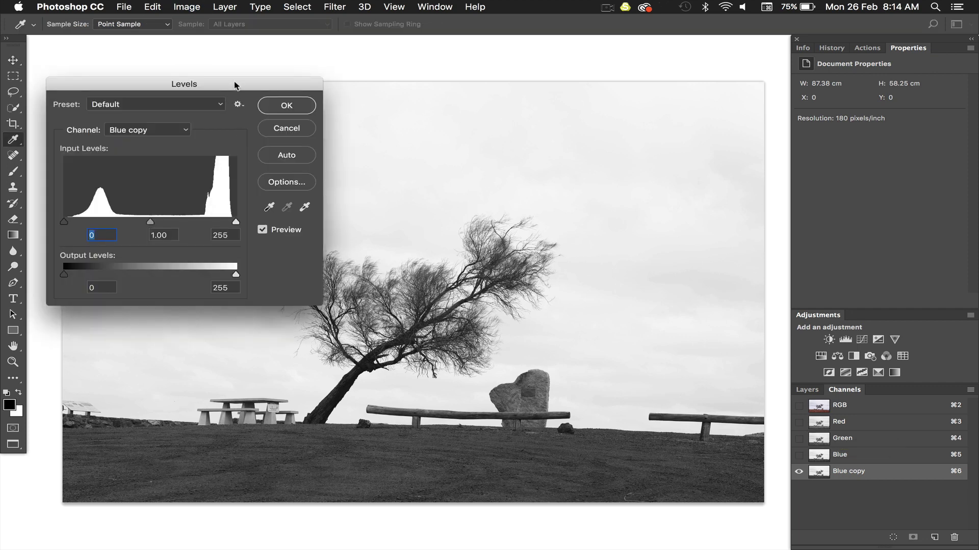
Apply Levels of 54 / 1.00 / 229 to Blue copy, turning the tree near-black against the sky.
drag(234, 81, 338, 61)
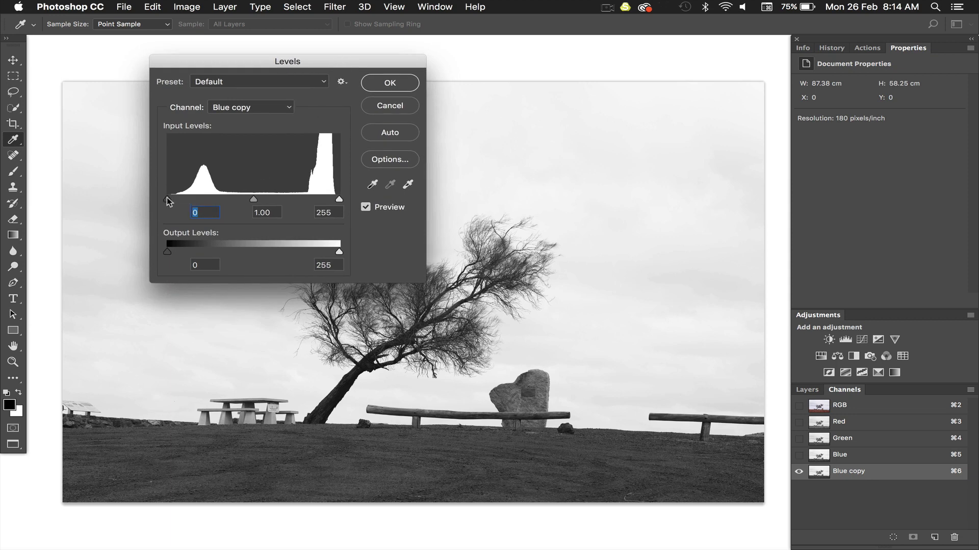
drag(168, 199, 213, 201)
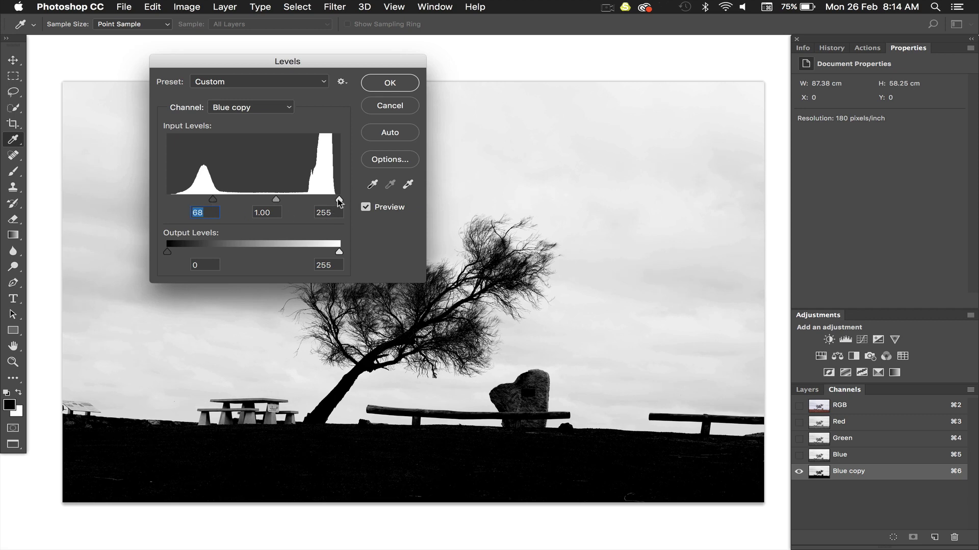
drag(338, 201, 317, 202)
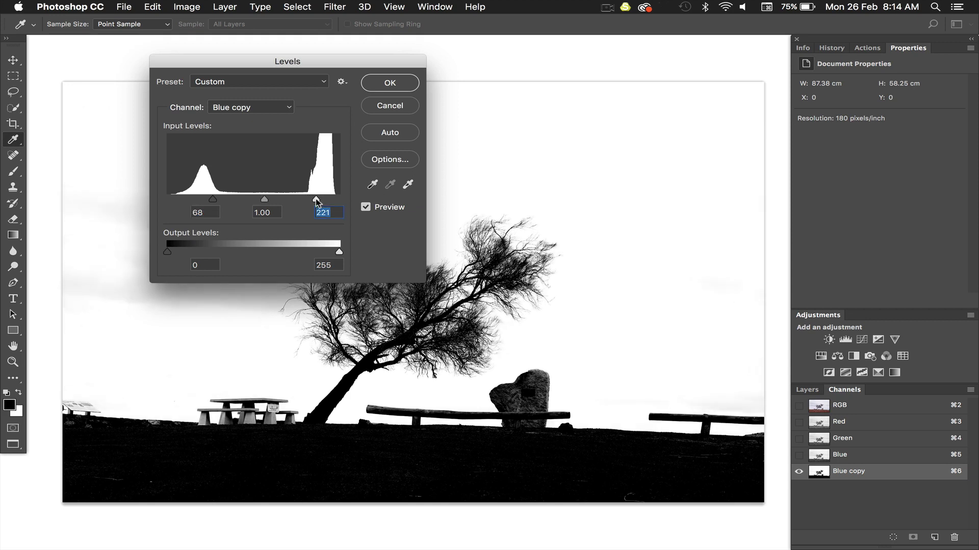
drag(212, 199, 224, 206)
key(super+plus)
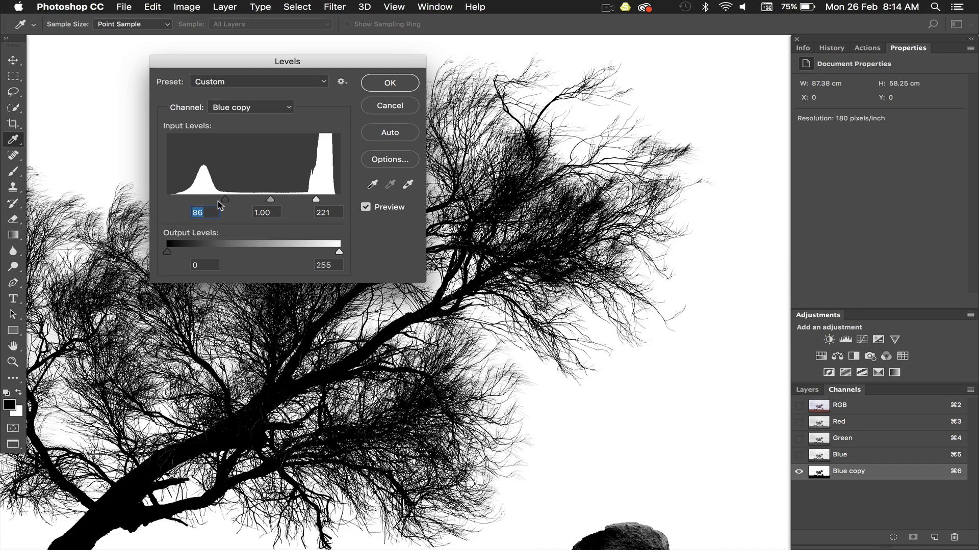
drag(225, 200, 204, 199)
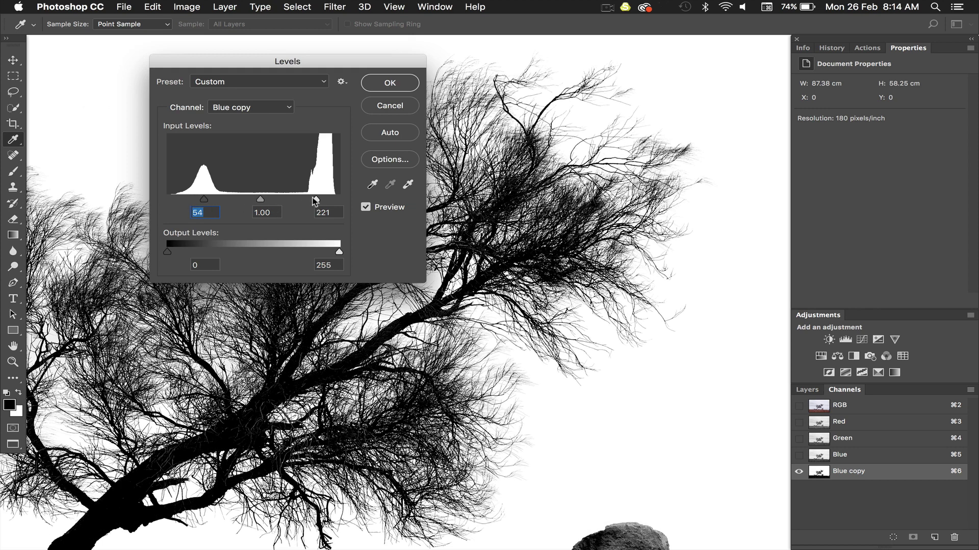
mouse_move(316, 200)
mouse_down()
mouse_move(290, 202)
mouse_move(322, 200)
mouse_up()
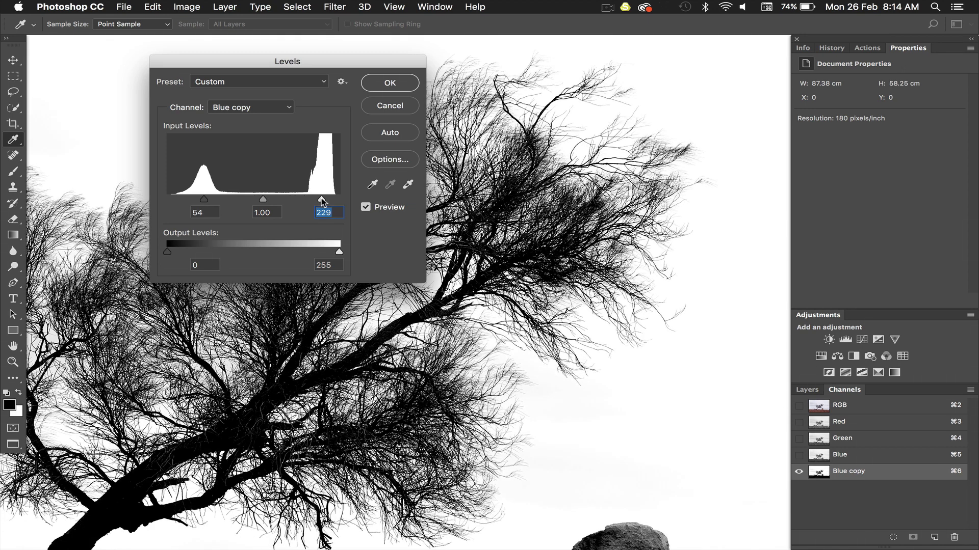
click(378, 82)
Burn the tree's branches and the ground under the benches with a 900 Shadows brush.
key(super+0)
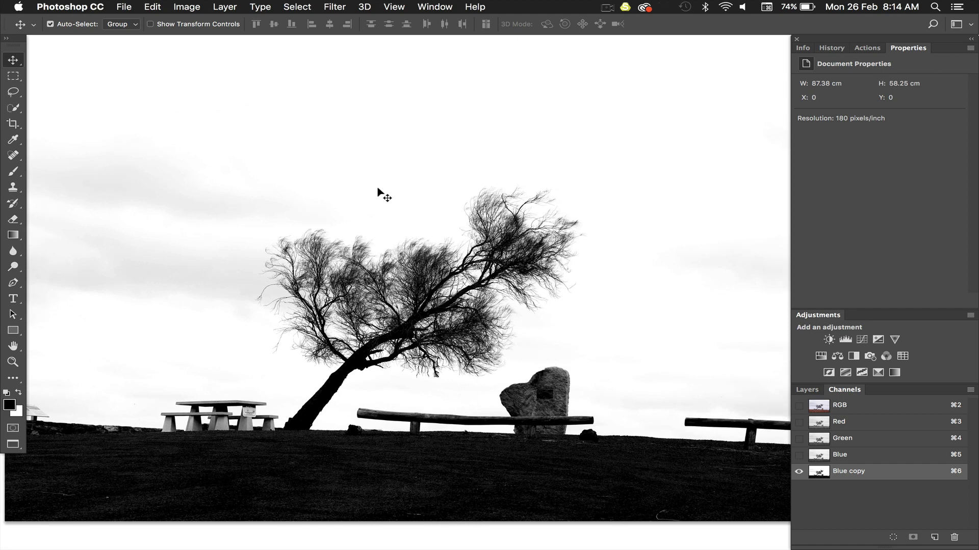
key(o)
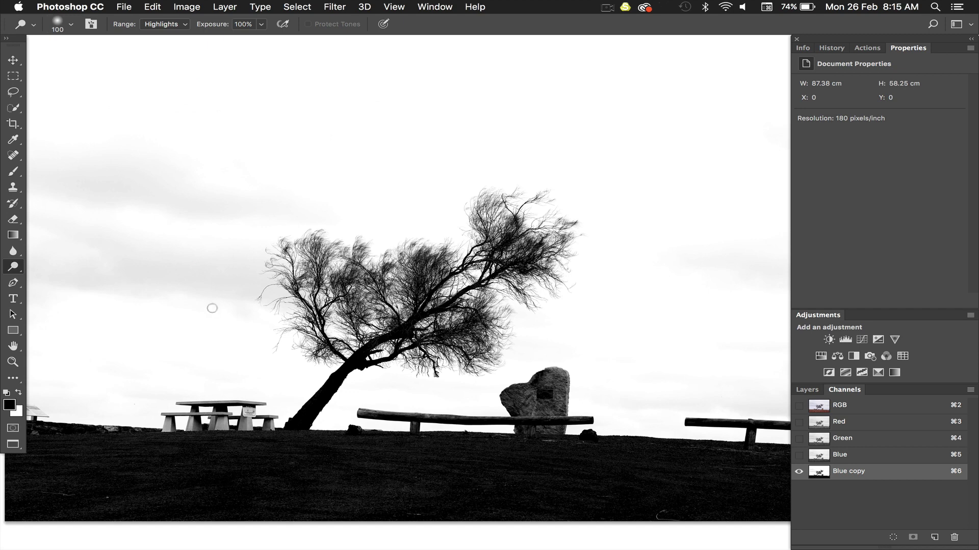
key(shift+o)
key(bracketright)
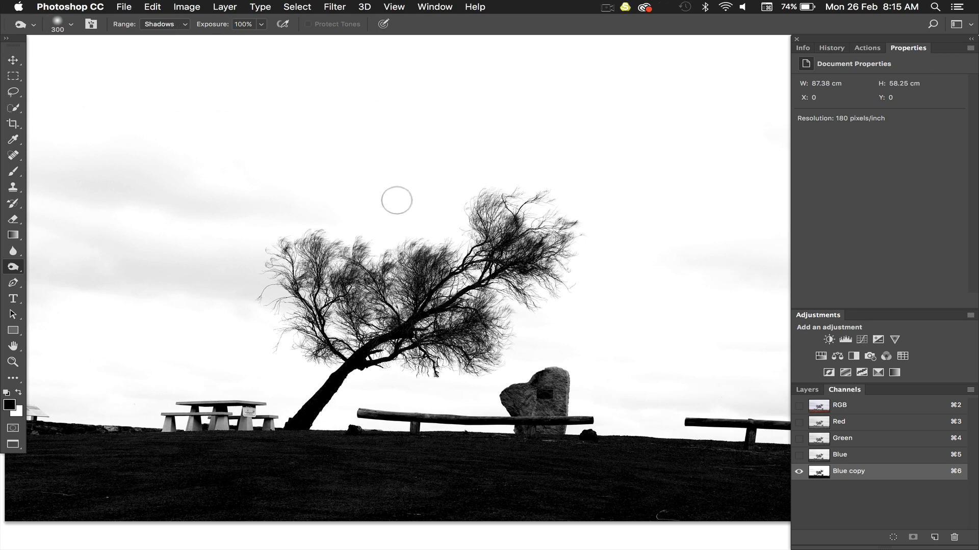
key(bracketright)
key(bracketright)
key(bracketright)
key(bracketright)
key(bracketright)
key(bracketright)
mouse_move(544, 257)
mouse_down()
mouse_move(500, 222)
mouse_move(374, 336)
mouse_move(255, 285)
mouse_up()
mouse_move(236, 434)
mouse_down()
mouse_move(205, 448)
mouse_move(228, 460)
mouse_move(370, 467)
mouse_move(366, 493)
mouse_move(395, 516)
mouse_move(267, 488)
mouse_move(155, 489)
mouse_move(152, 481)
mouse_move(209, 484)
mouse_move(210, 463)
mouse_move(38, 441)
mouse_move(96, 460)
mouse_move(240, 480)
mouse_move(396, 463)
mouse_move(578, 468)
mouse_move(643, 441)
mouse_move(807, 484)
mouse_move(924, 490)
mouse_move(837, 443)
mouse_move(746, 454)
mouse_move(742, 494)
mouse_move(653, 485)
mouse_move(678, 444)
mouse_move(629, 393)
mouse_move(599, 392)
mouse_move(605, 420)
mouse_move(642, 393)
mouse_move(571, 439)
mouse_move(624, 399)
mouse_move(609, 462)
mouse_move(458, 484)
mouse_move(292, 421)
mouse_move(289, 431)
mouse_move(300, 414)
mouse_move(260, 422)
mouse_move(88, 408)
mouse_move(137, 468)
mouse_move(84, 417)
mouse_move(305, 482)
mouse_move(278, 471)
mouse_move(274, 443)
mouse_move(340, 442)
mouse_move(280, 427)
mouse_move(357, 427)
mouse_move(223, 449)
mouse_move(88, 436)
mouse_move(371, 448)
mouse_move(11, 507)
mouse_move(345, 525)
mouse_move(531, 431)
mouse_move(758, 418)
mouse_move(961, 454)
mouse_move(885, 441)
mouse_move(730, 472)
mouse_move(691, 513)
mouse_up()
Inspect the channel with panels hidden, then shrink the brush and restore the panels.
key(Tab)
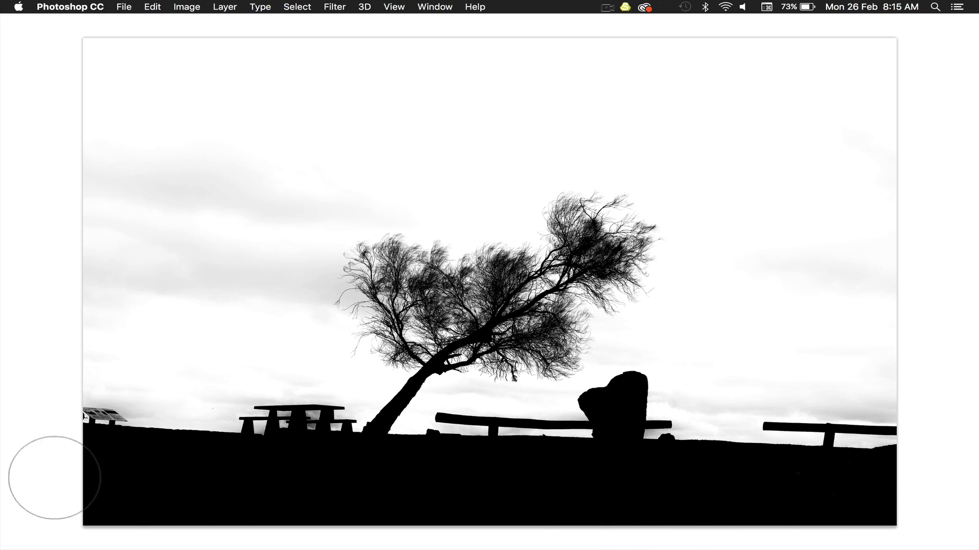
key(bracketleft)
key(bracketleft)
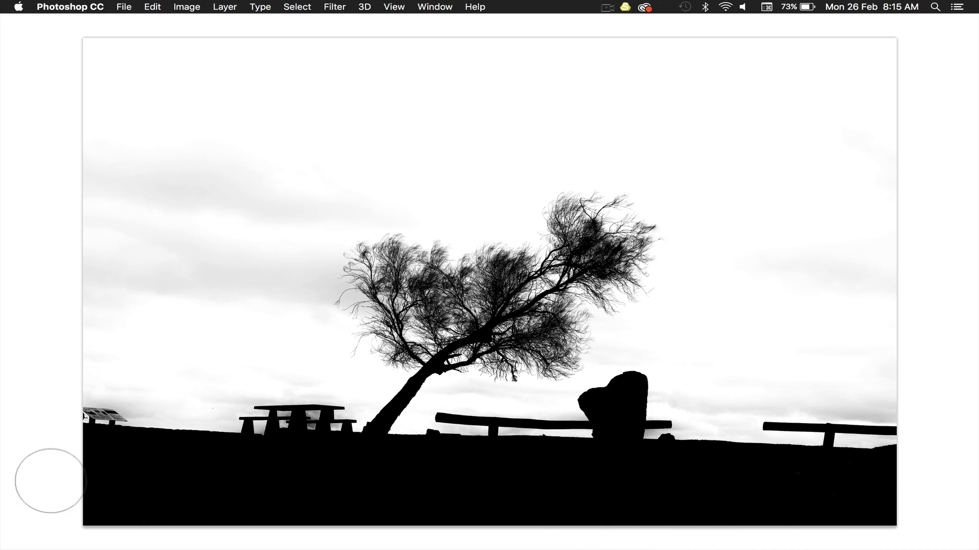
key(bracketleft)
key(bracketleft)
key(bracketleft)
key(bracketleft)
key(bracketleft)
key(bracketleft)
key(Tab)
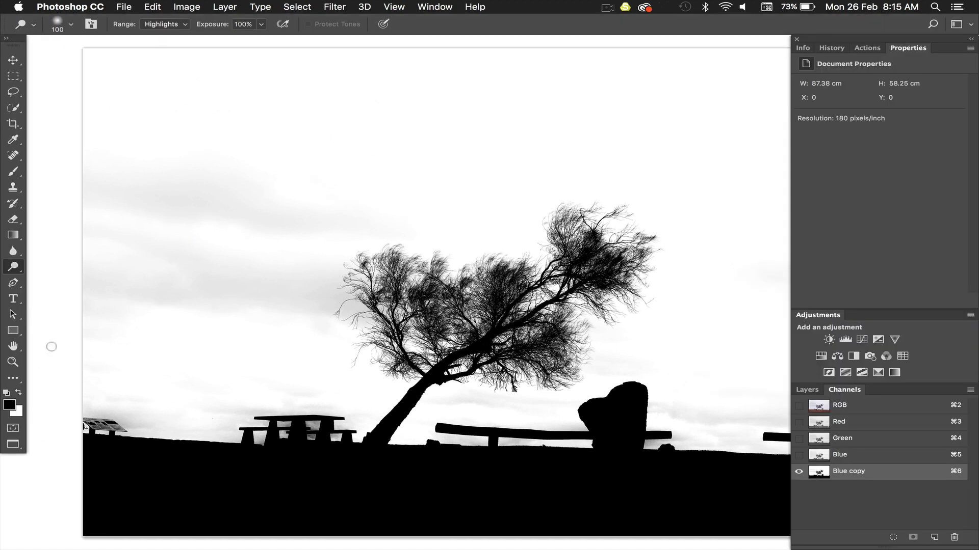
Dodge the grey clouds in the left sky to white with a 600 brush.
key(shift+o)
key(shift+o)
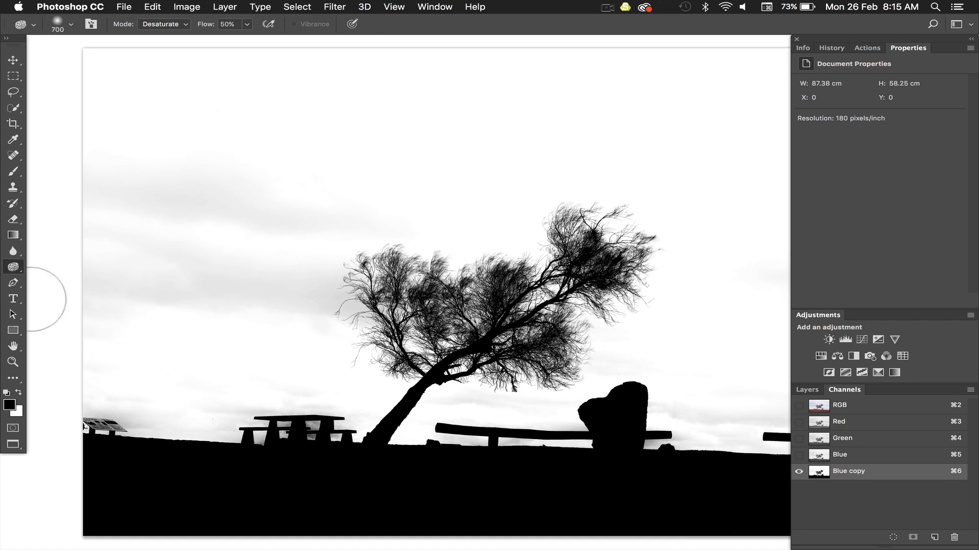
key(shift+o)
key(shift+o)
key(shift+o)
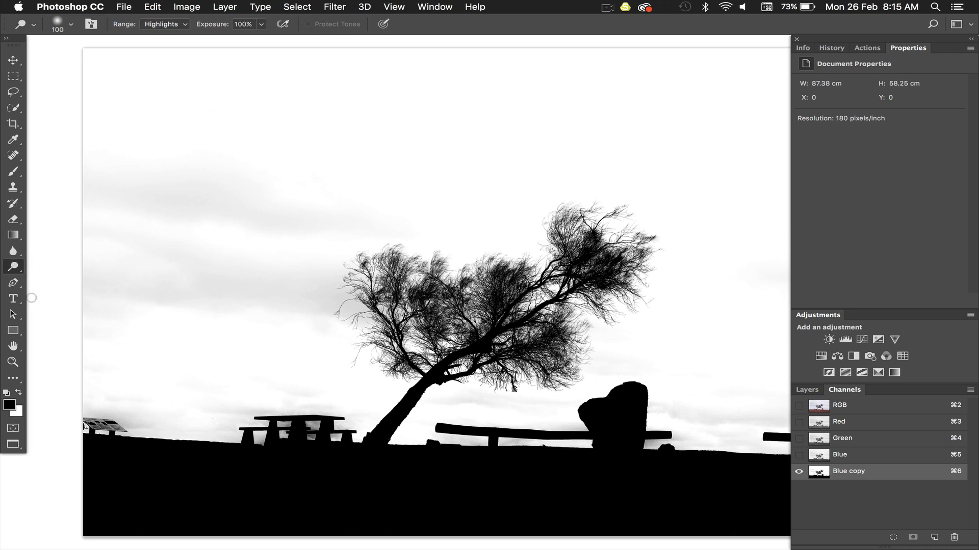
key(bracketright)
key(bracketright)
key(bracketright)
key(bracketright)
key(bracketright)
key(bracketright)
key(bracketright)
key(bracketright)
key(bracketright)
key(bracketright)
key(bracketright)
key(bracketright)
key(bracketright)
key(bracketright)
key(bracketright)
key(bracketright)
key(bracketright)
key(bracketright)
key(bracketright)
key(bracketright)
key(bracketright)
key(bracketright)
key(bracketright)
key(bracketright)
key(bracketright)
key(bracketright)
key(bracketright)
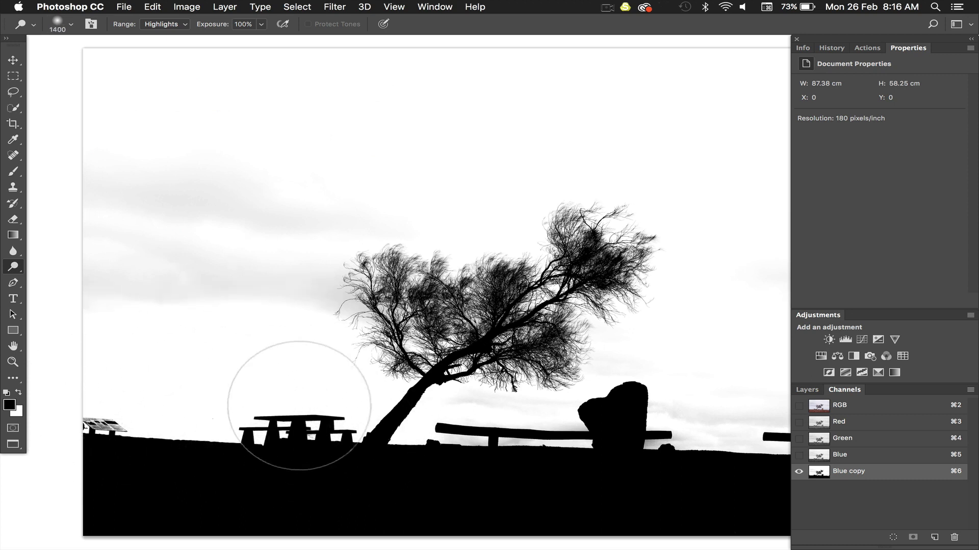
mouse_move(277, 392)
mouse_down()
mouse_move(377, 332)
mouse_move(204, 238)
mouse_up()
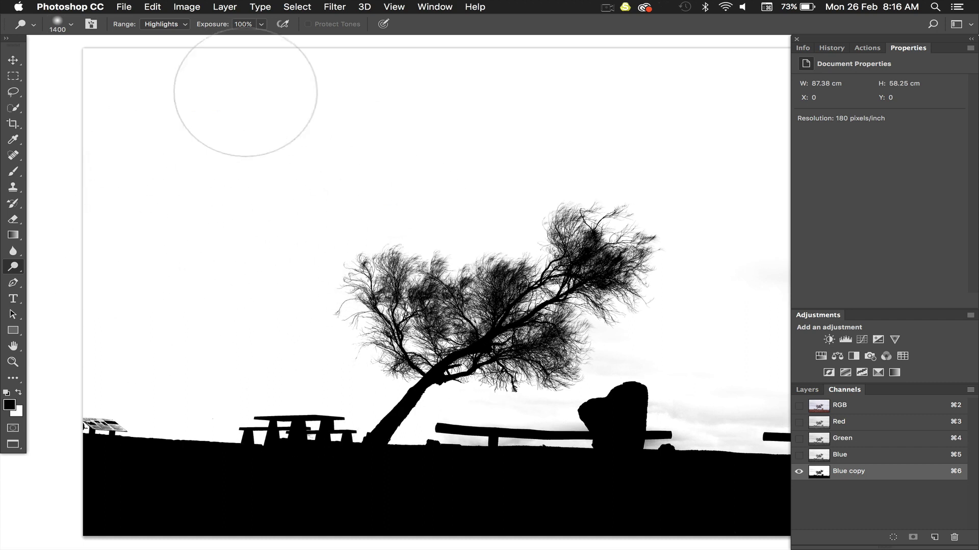
Whiten the grey clouds in the lower right sky, then zoom out to the whole image.
scroll(208, 120, right, 5)
scroll(208, 127, right, 1)
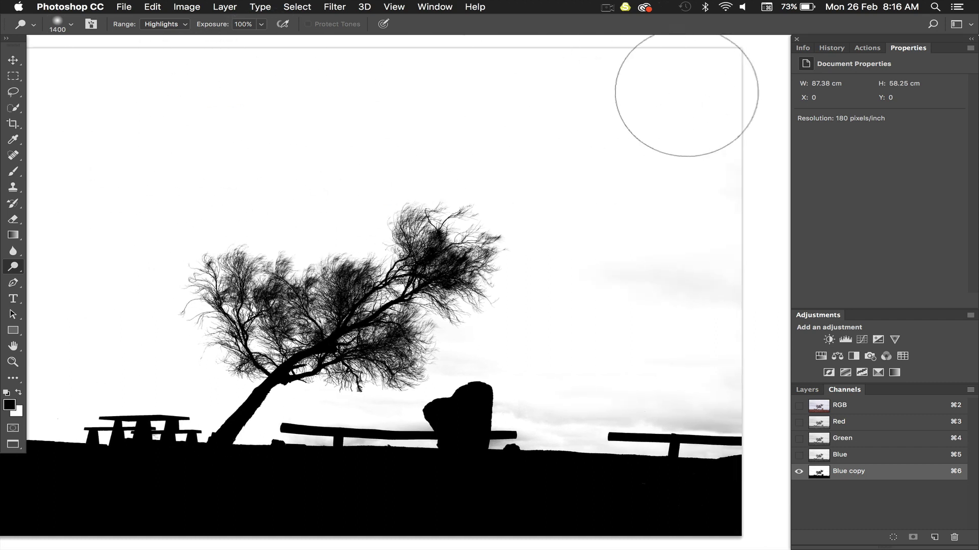
mouse_move(702, 422)
mouse_down()
mouse_move(539, 398)
mouse_move(479, 433)
mouse_move(375, 404)
mouse_move(426, 441)
mouse_move(470, 449)
mouse_move(208, 428)
mouse_move(295, 447)
mouse_move(217, 446)
mouse_move(334, 407)
mouse_move(292, 266)
mouse_move(403, 332)
mouse_move(170, 383)
mouse_move(170, 397)
mouse_move(147, 410)
mouse_up()
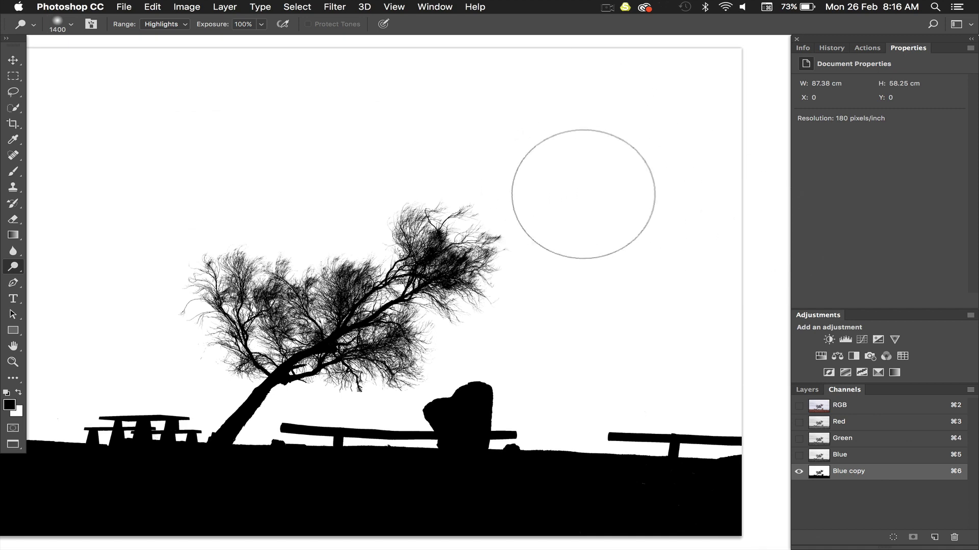
scroll(584, 190, left, 5)
scroll(583, 190, down, 2)
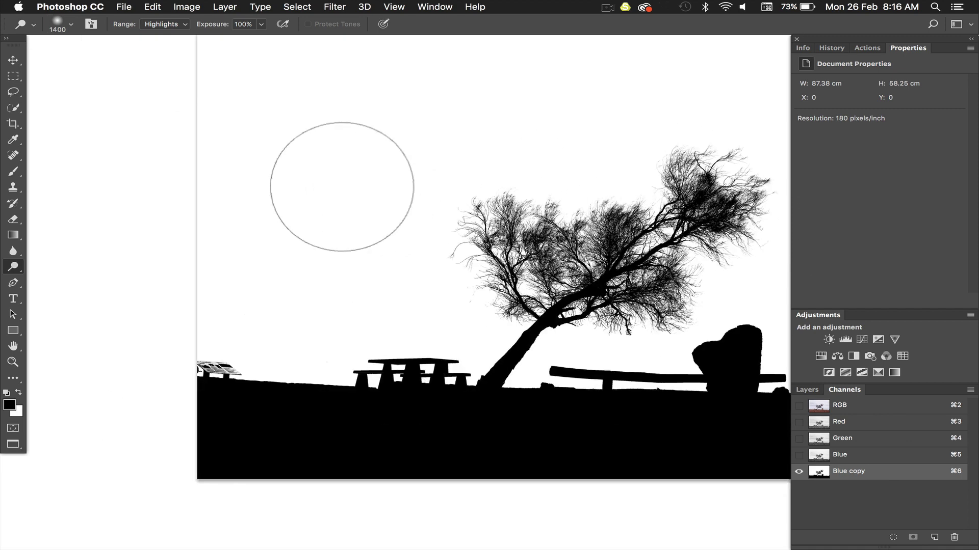
scroll(188, 141, up, 6)
scroll(187, 140, right, 4)
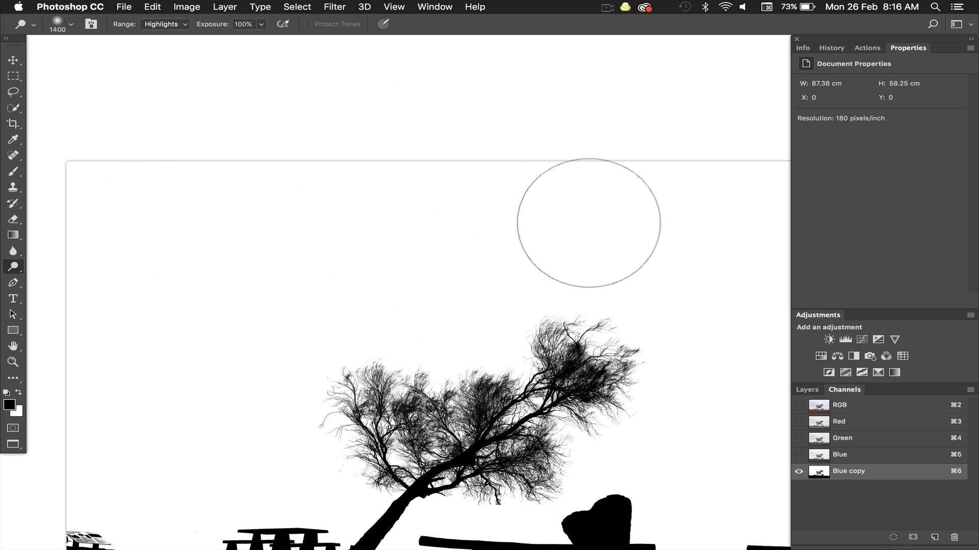
key(super+minus)
key(super+minus)
key(super+minus)
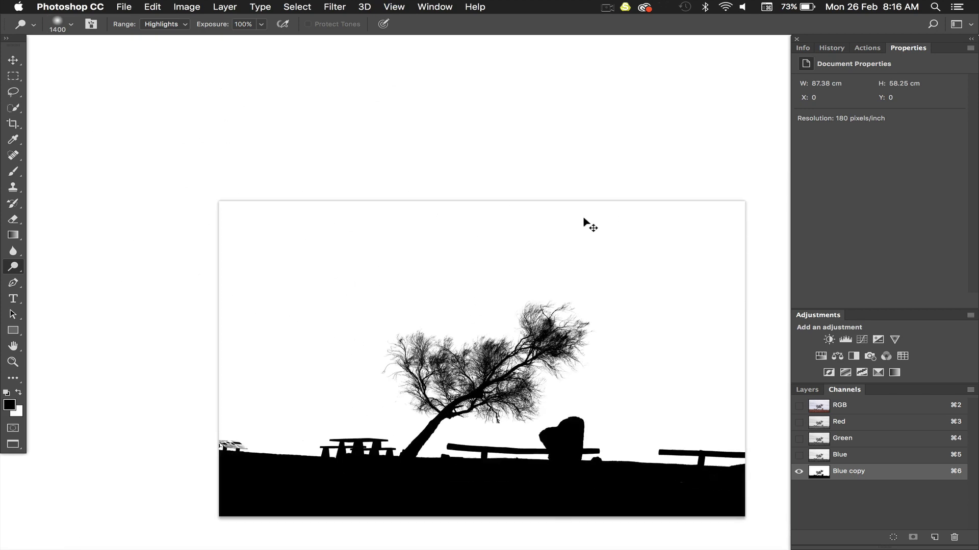
key(super+minus)
key(super+minus)
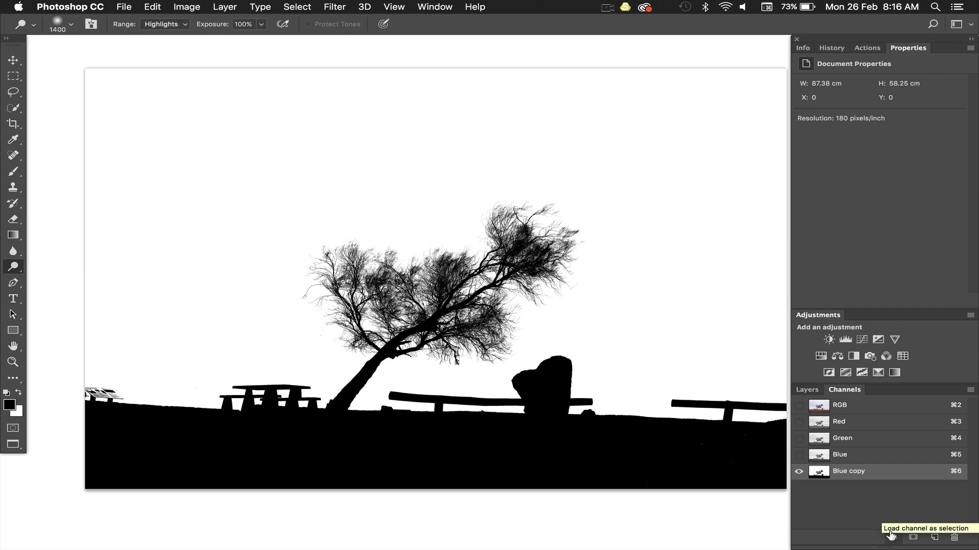
Load the Blue copy channel as a selection and switch back to the RGB composite.
click(891, 537)
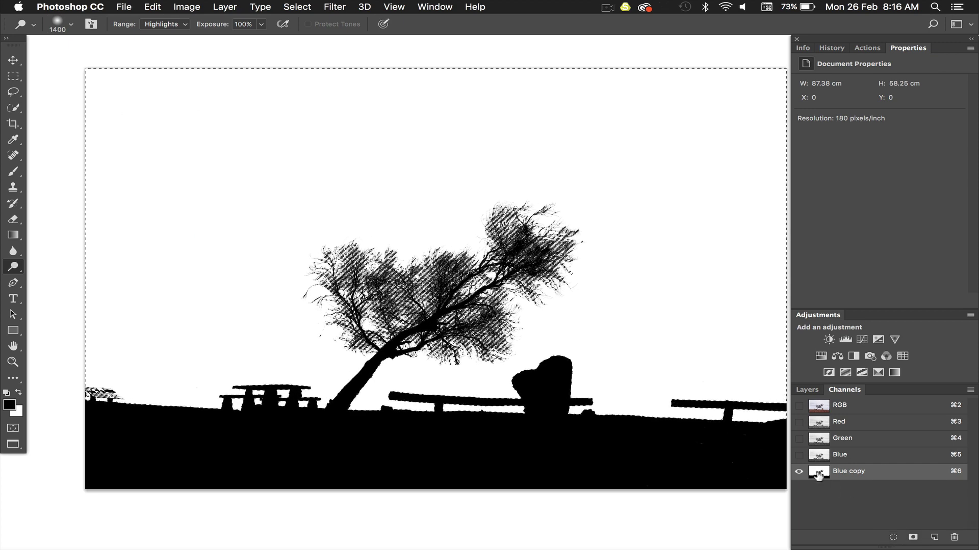
click(864, 404)
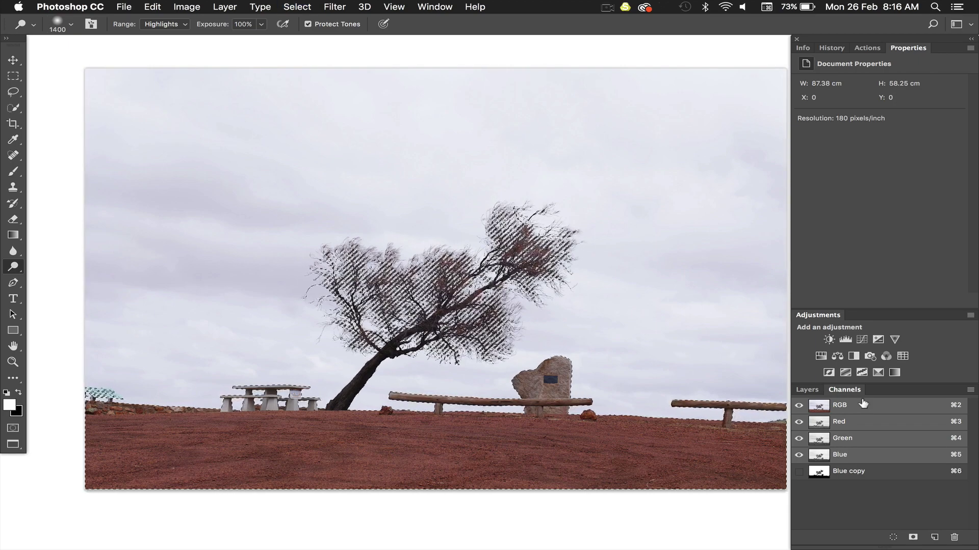
Copy the selected tree and ground onto a new Layer 1 with Cmd+J.
click(805, 392)
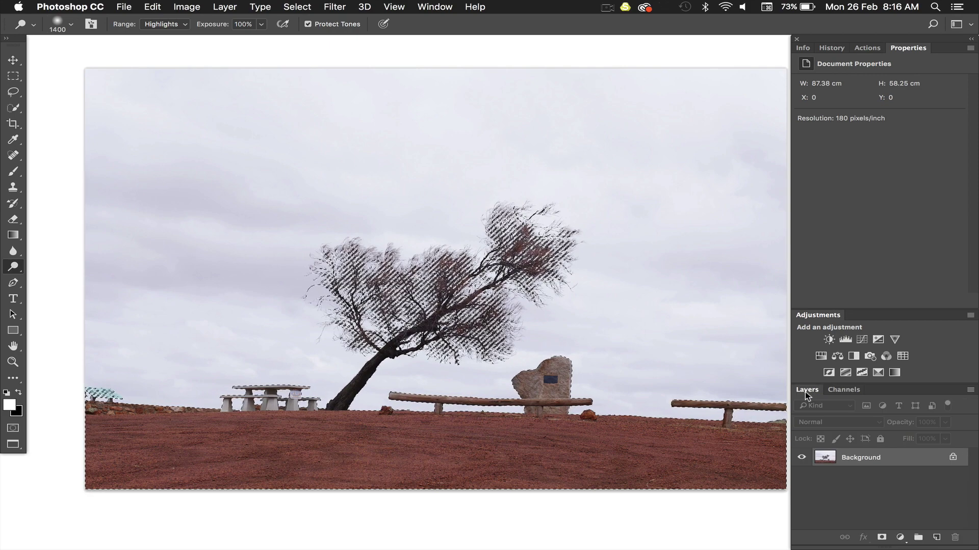
key(super+j)
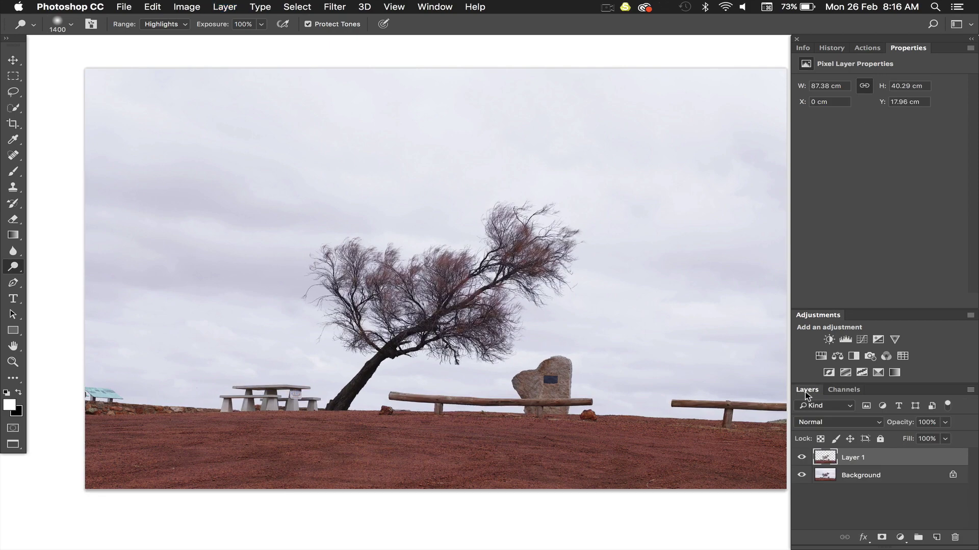
key(super+z)
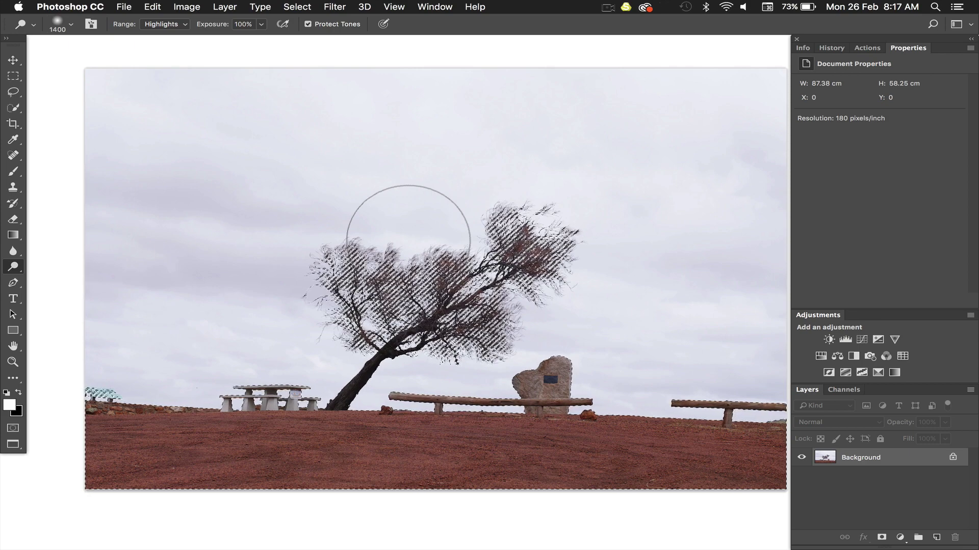
key(super+j)
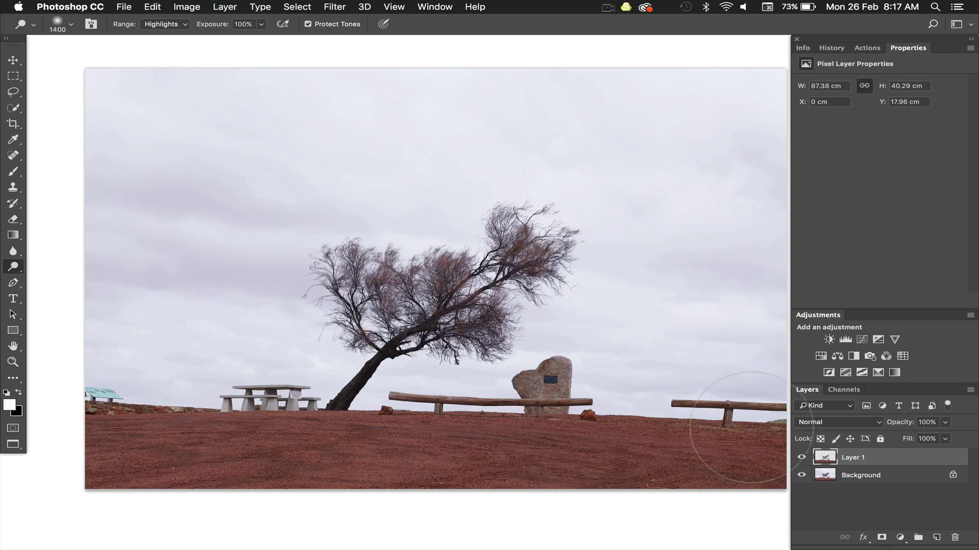
Select the Background layer and rearrange the document windows to bring _DQH0520.tif forward.
click(869, 474)
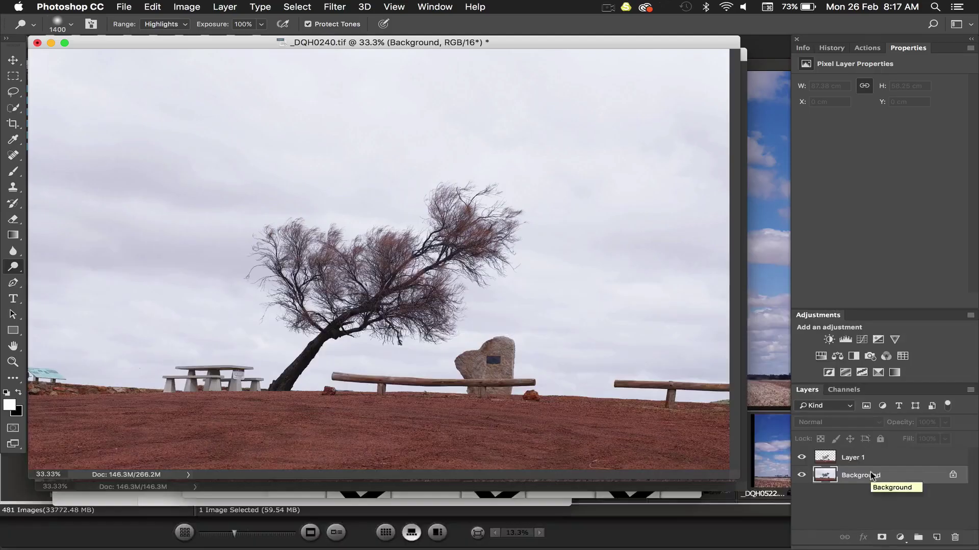
key(v)
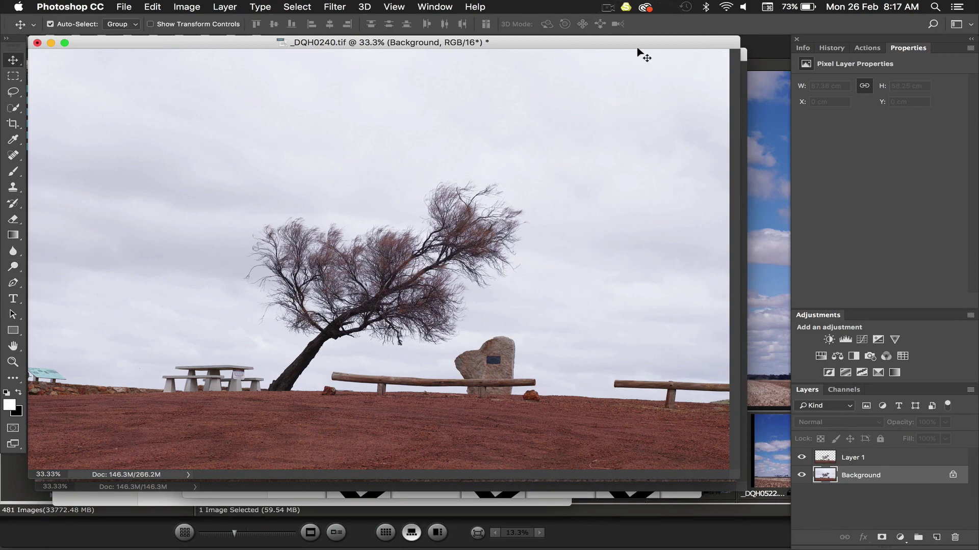
drag(638, 44, 651, 108)
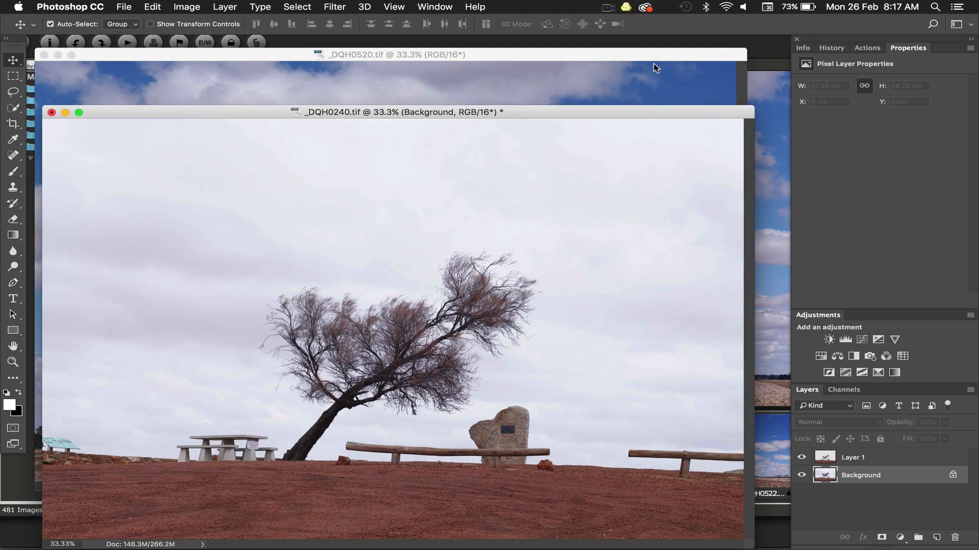
drag(651, 58, 719, 149)
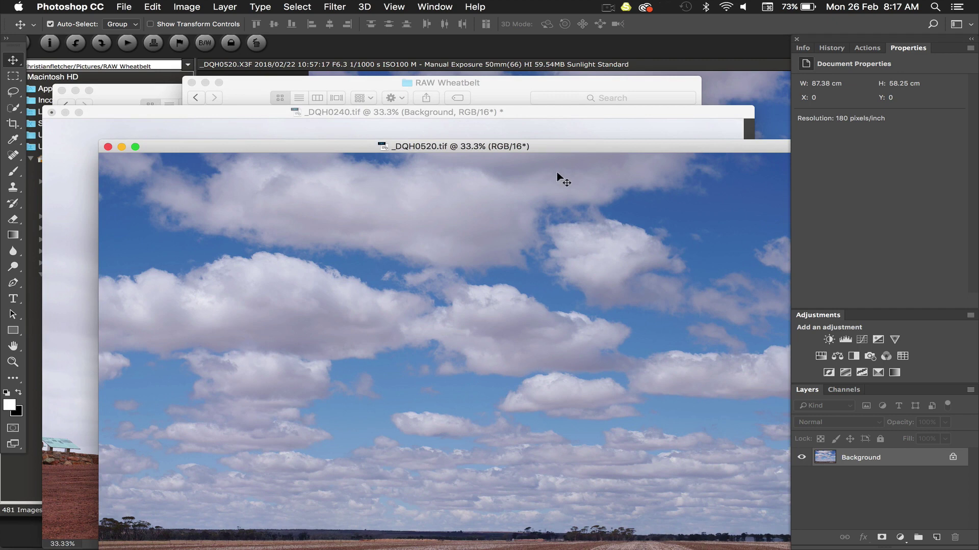
click(435, 6)
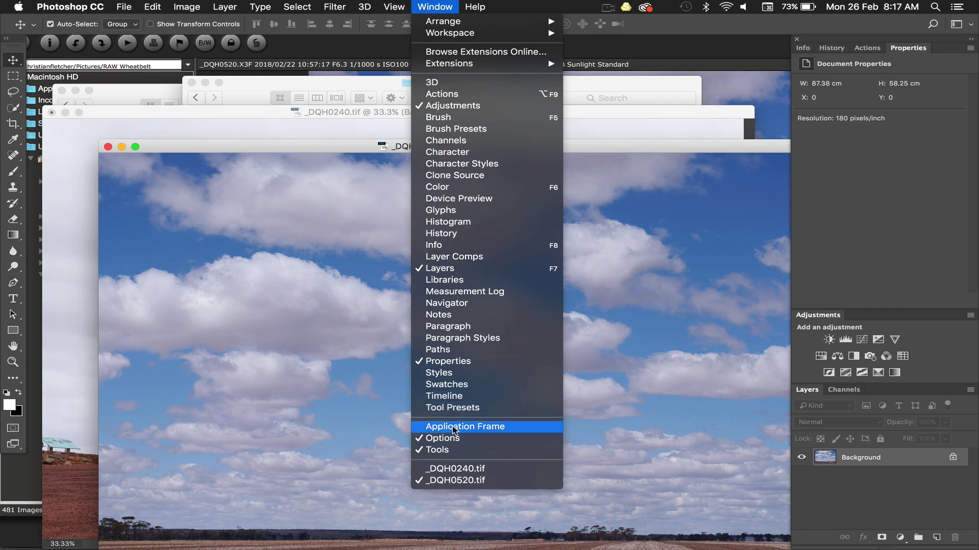
click(445, 11)
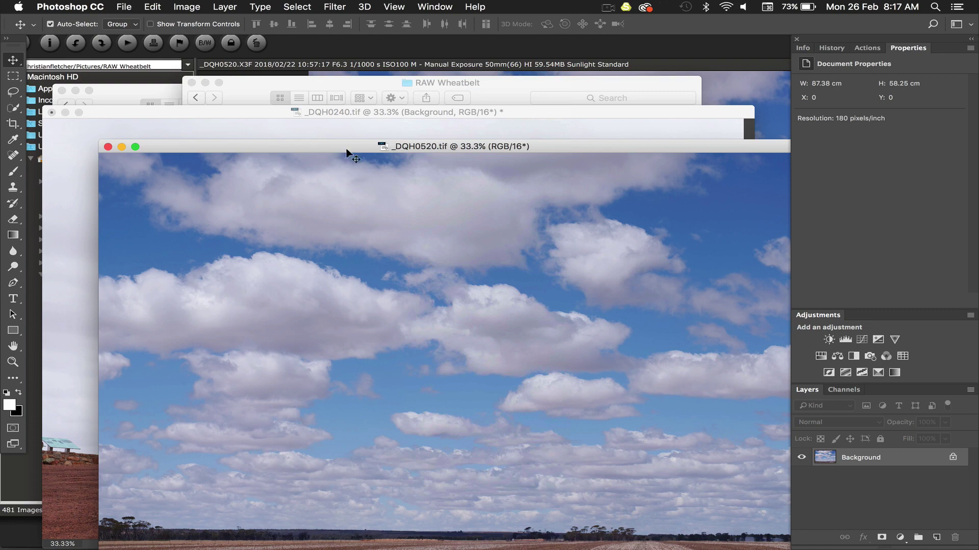
Drag the cloudy sky photo into the tree document as Layer 2, aligned to the top-left corner.
drag(343, 148, 464, 308)
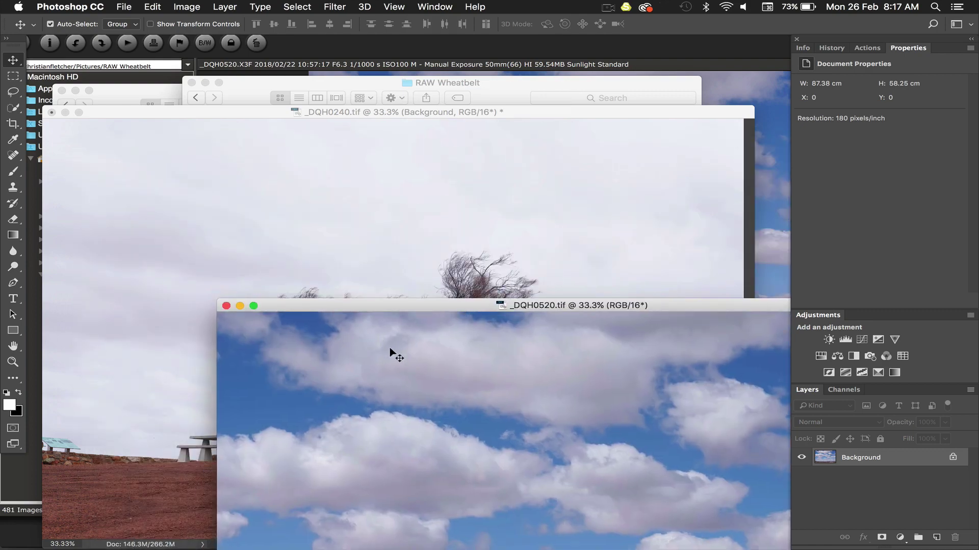
click(269, 236)
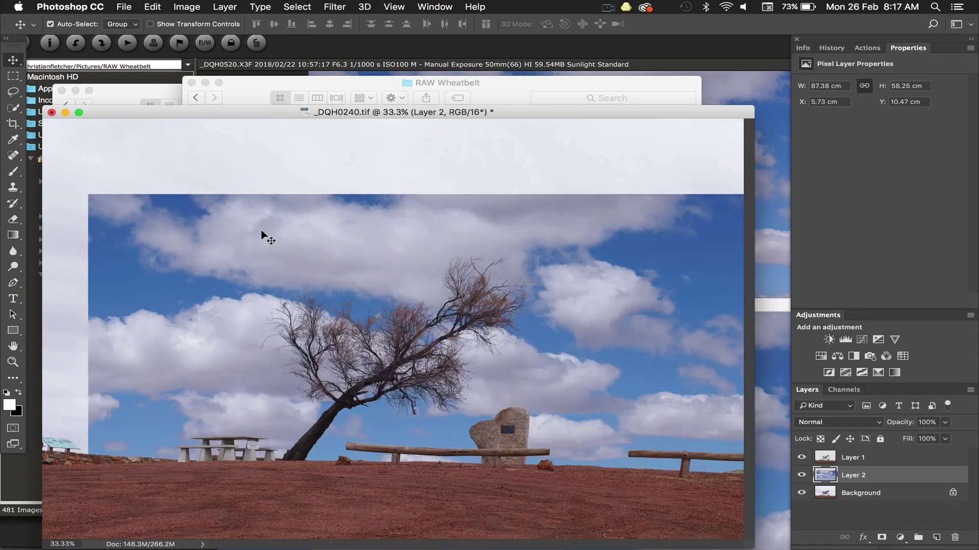
key(f)
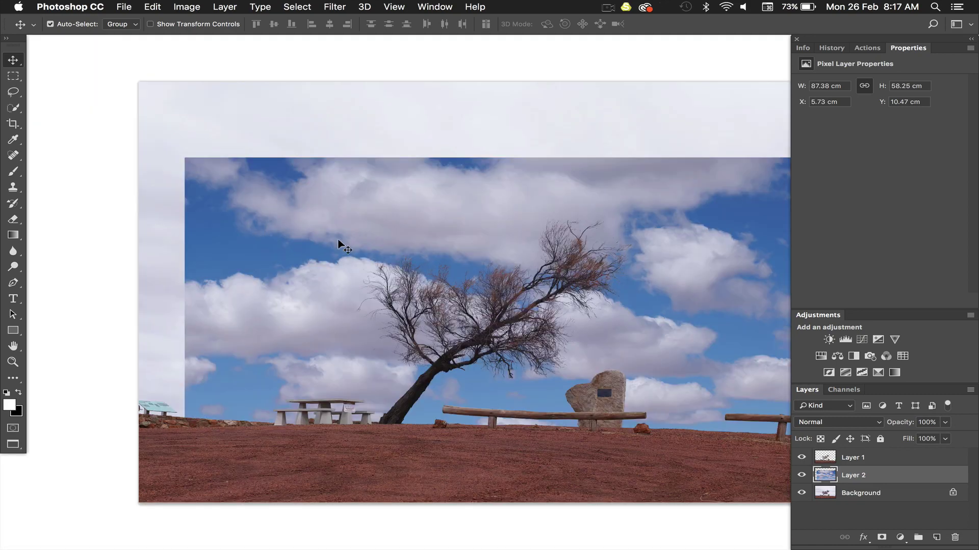
drag(342, 240, 336, 171)
scroll(261, 148, right, 4)
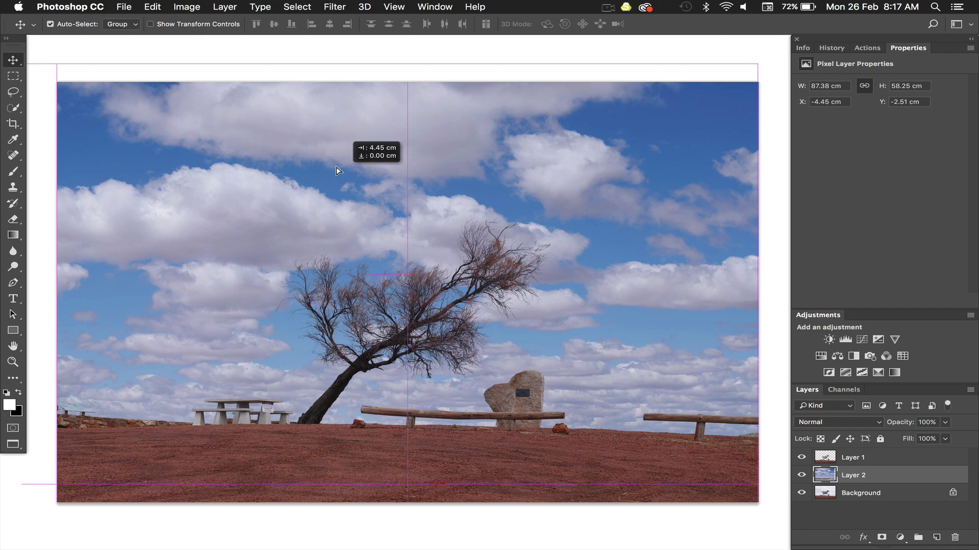
drag(336, 171, 336, 170)
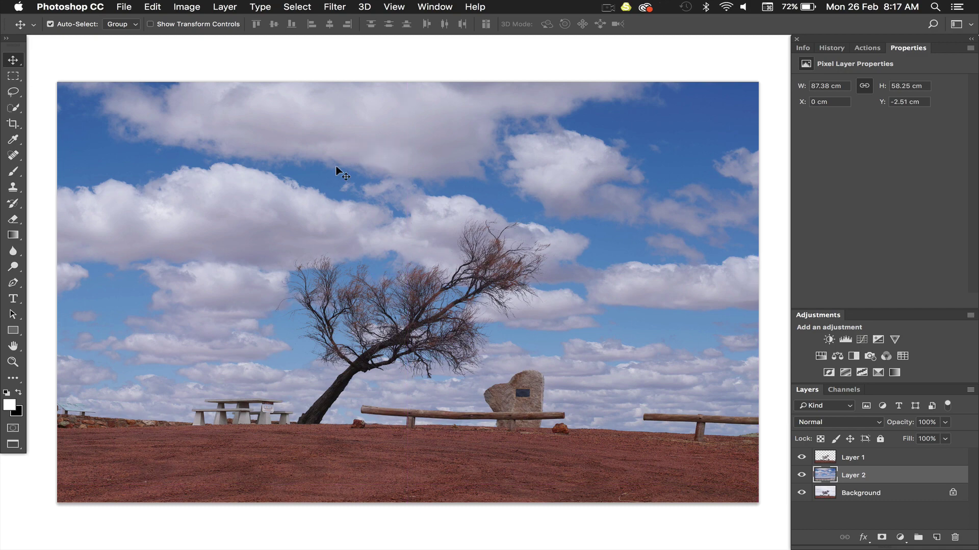
key(super+equal)
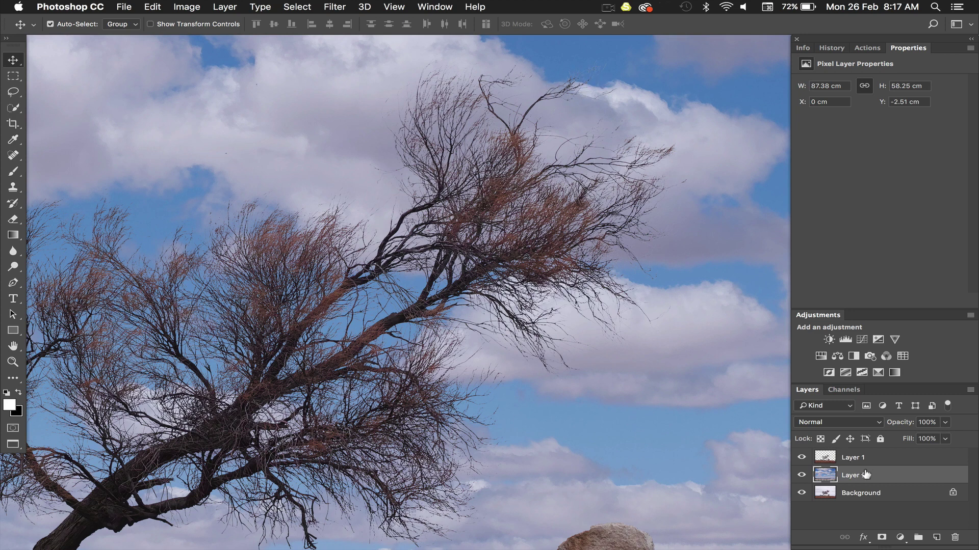
Duplicate the sky and tree layers into Layer 2 copy and Layer 1 copy.
key(super+j)
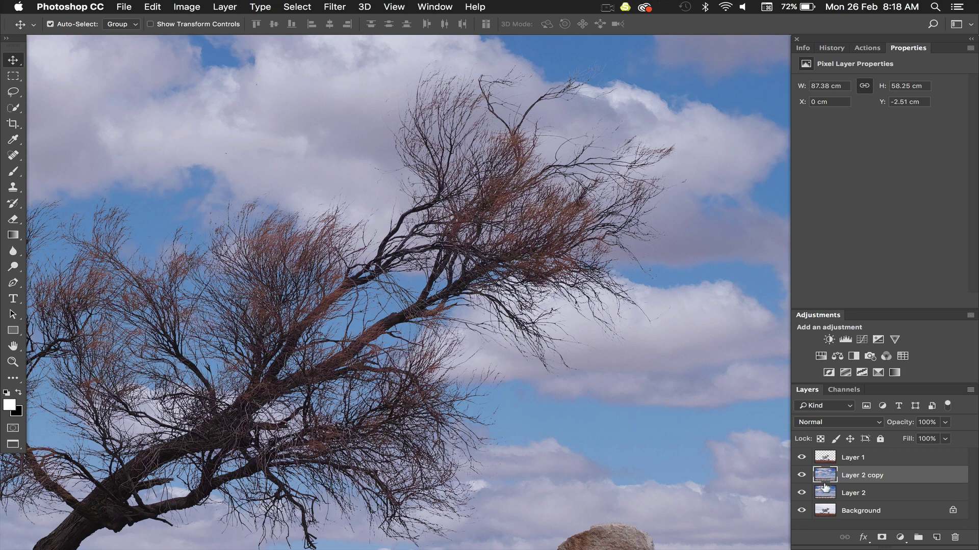
click(856, 492)
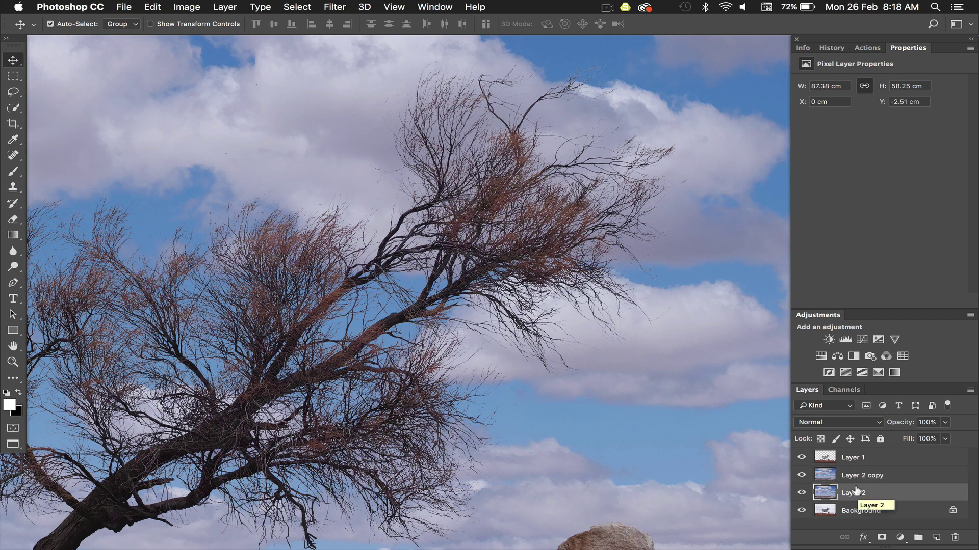
click(845, 455)
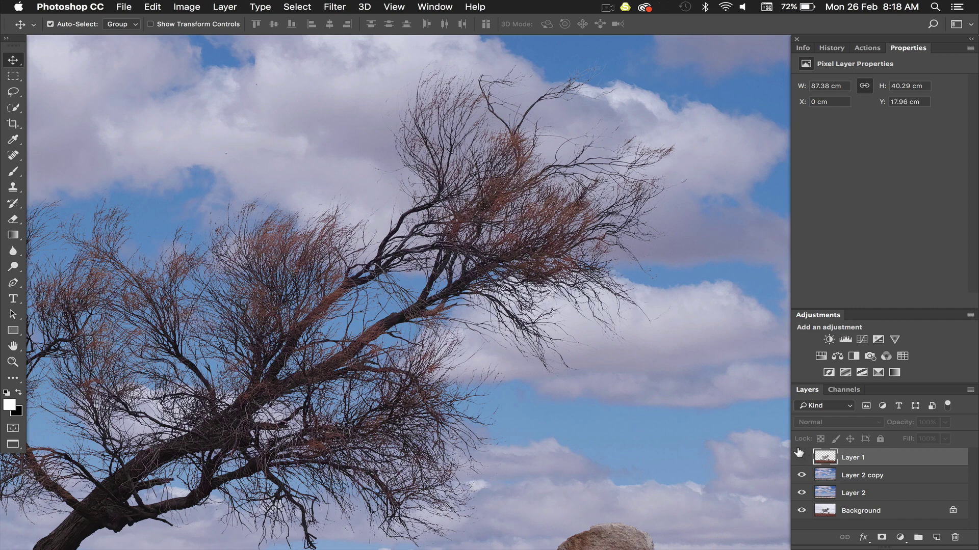
click(800, 455)
click(800, 455)
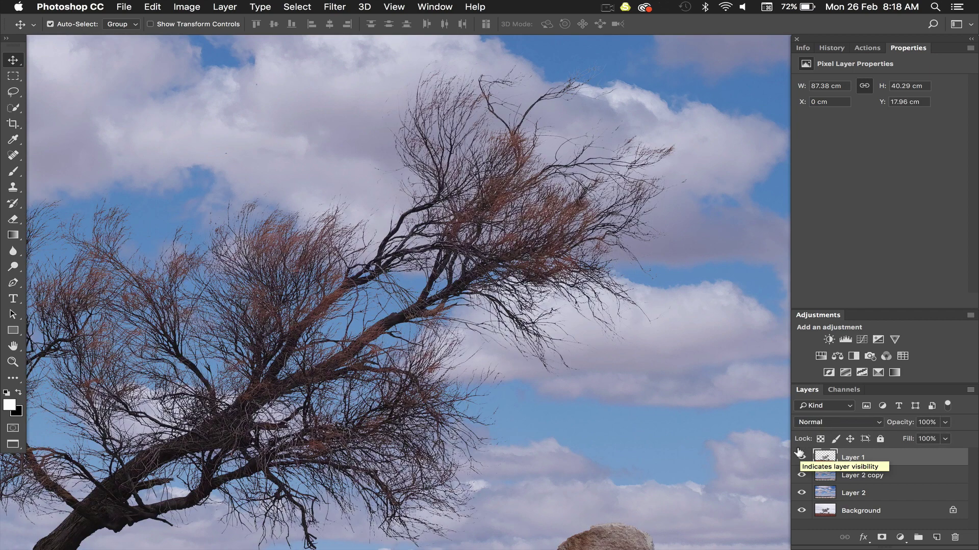
key(super+j)
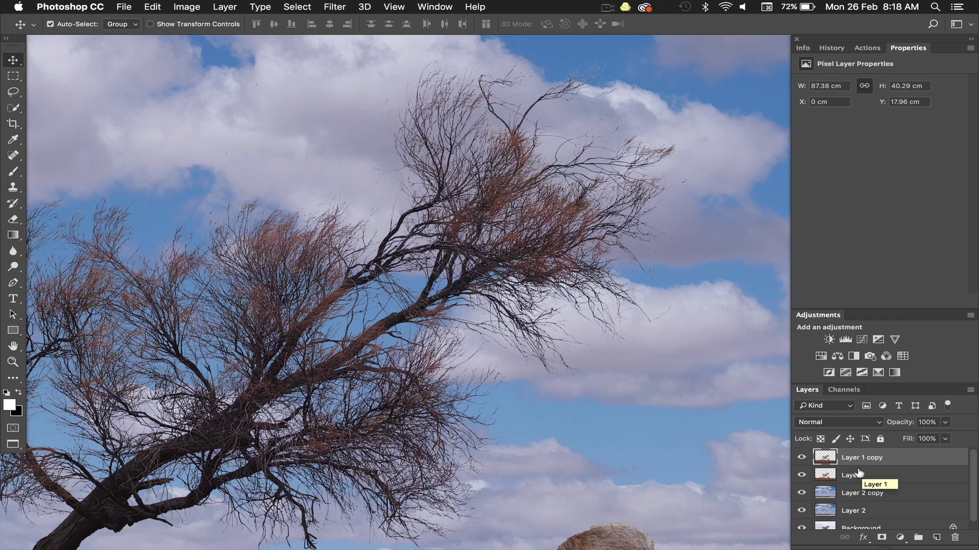
click(859, 474)
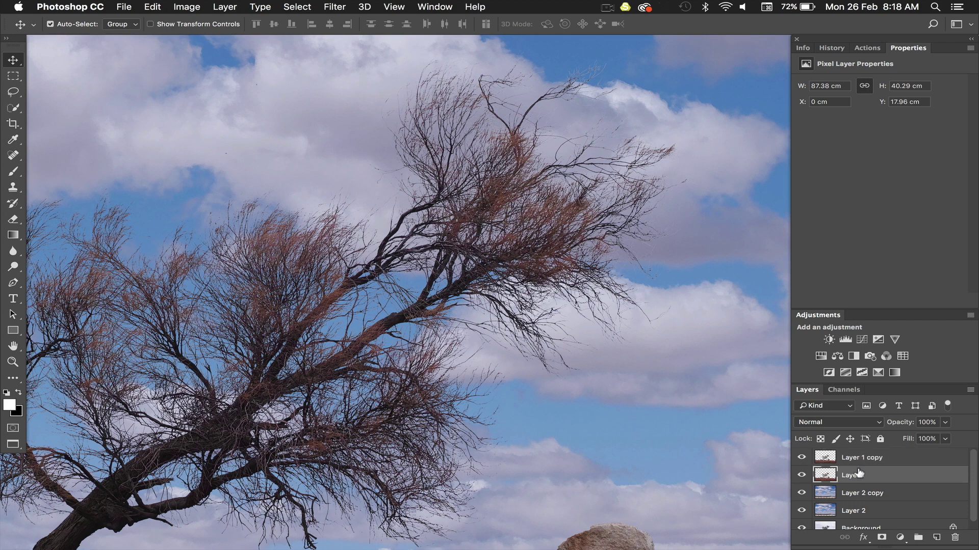
Set Layer 1's blend mode to Multiply and hide the guide line.
click(833, 423)
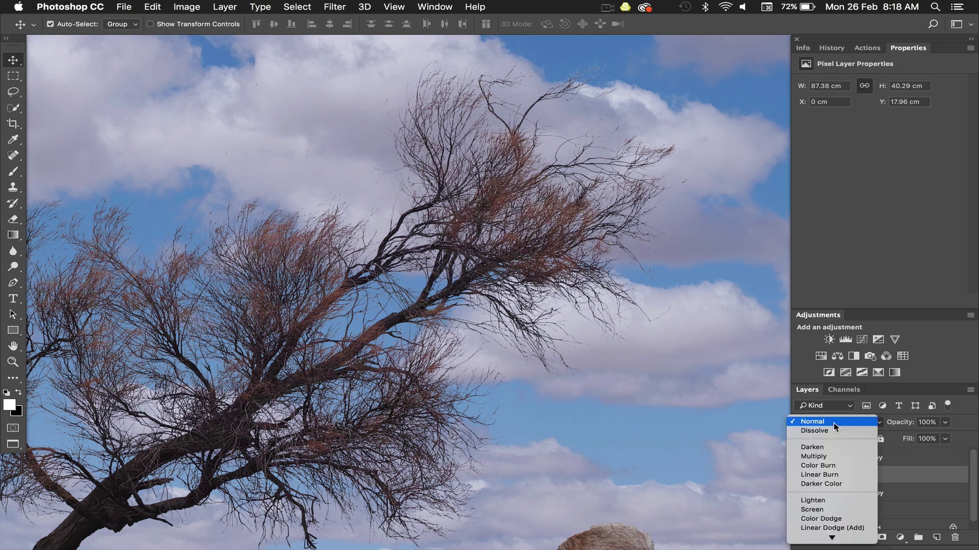
click(824, 457)
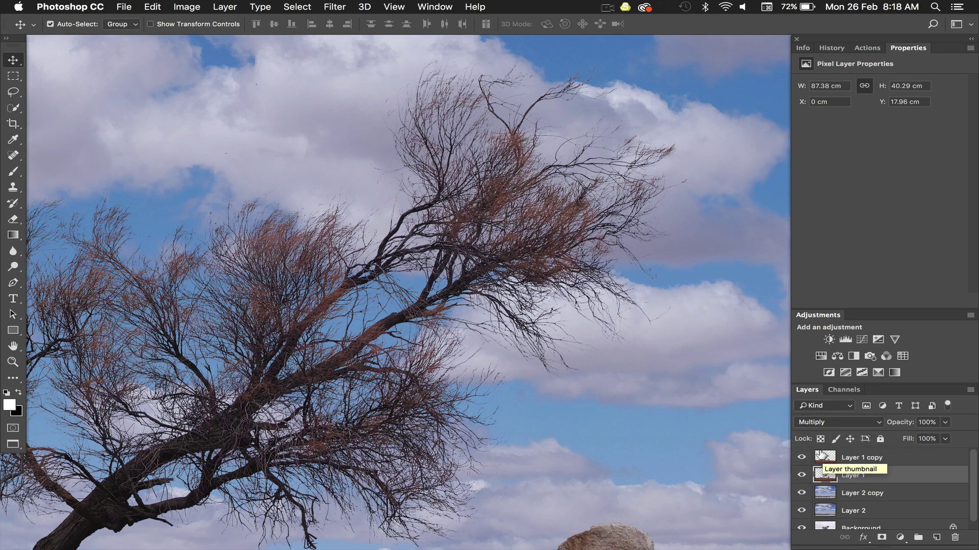
drag(821, 455, 823, 456)
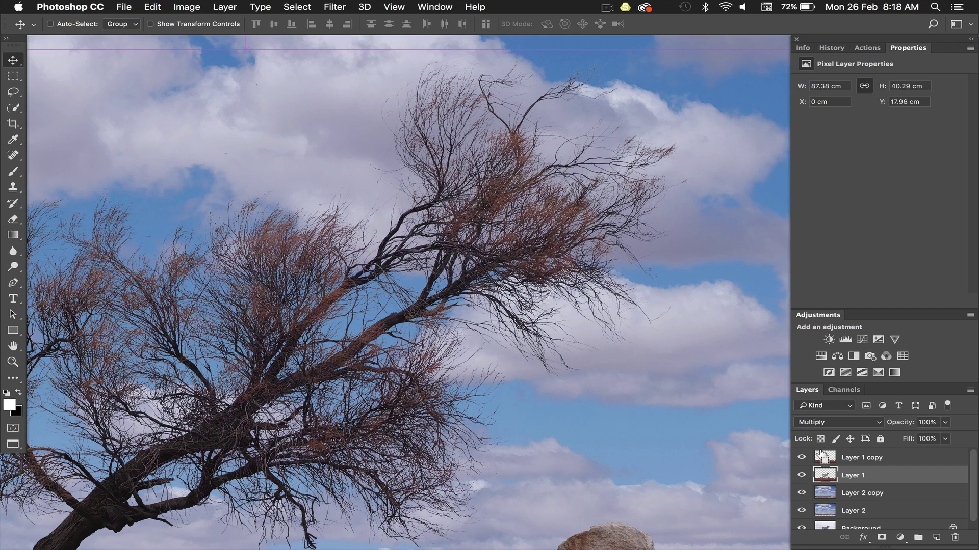
key(super+semicolon)
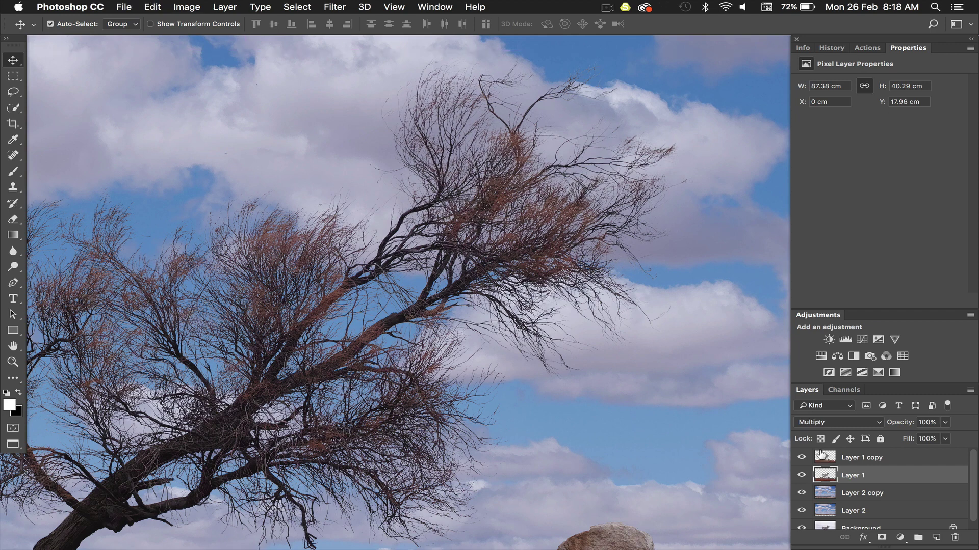
Set Layer 2 copy to Screen blend mode and lower its opacity to 68%.
click(849, 491)
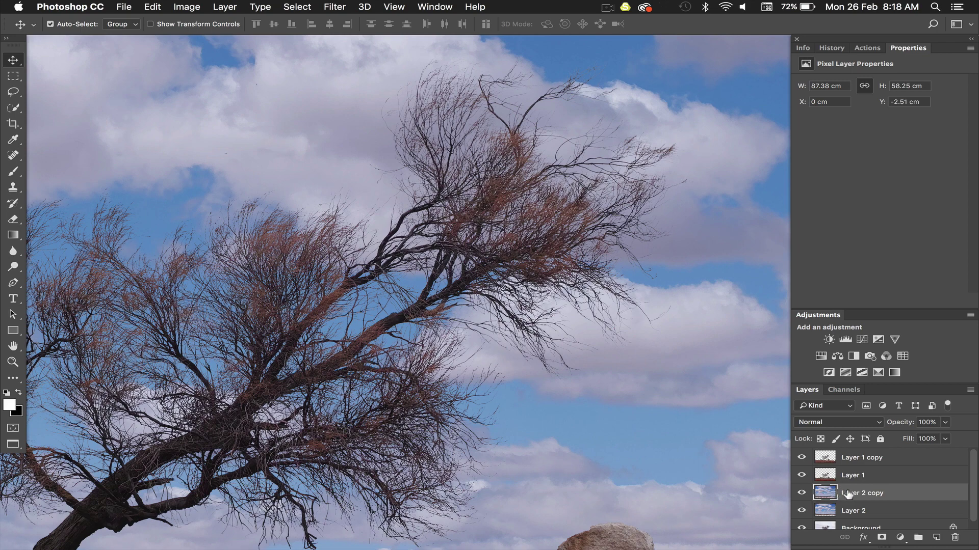
click(842, 426)
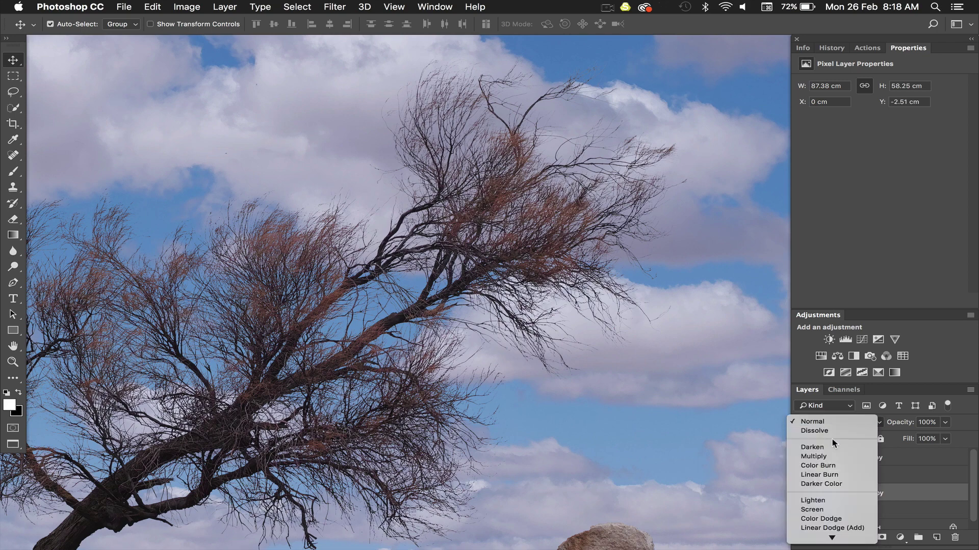
click(824, 510)
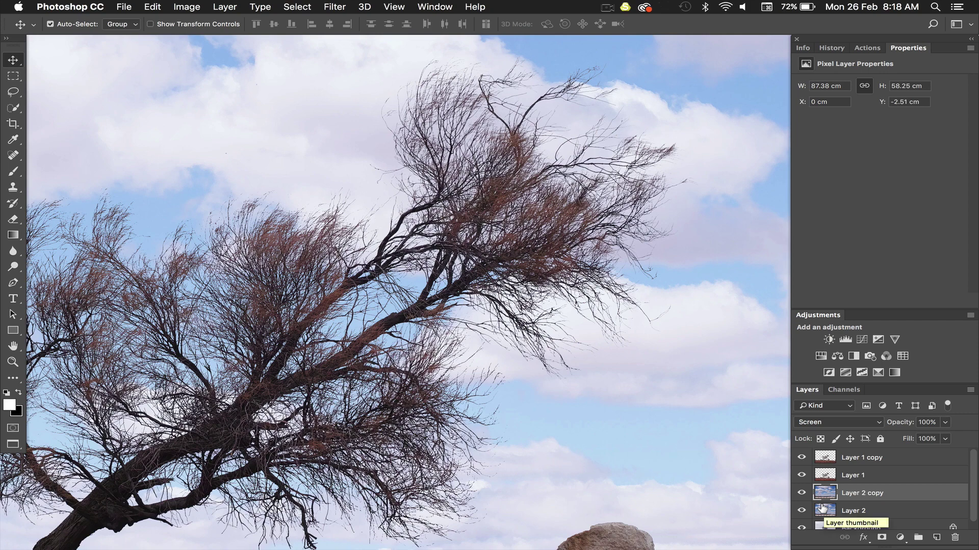
key(super+minus)
key(super+minus)
key(super+minus)
key(super+minus)
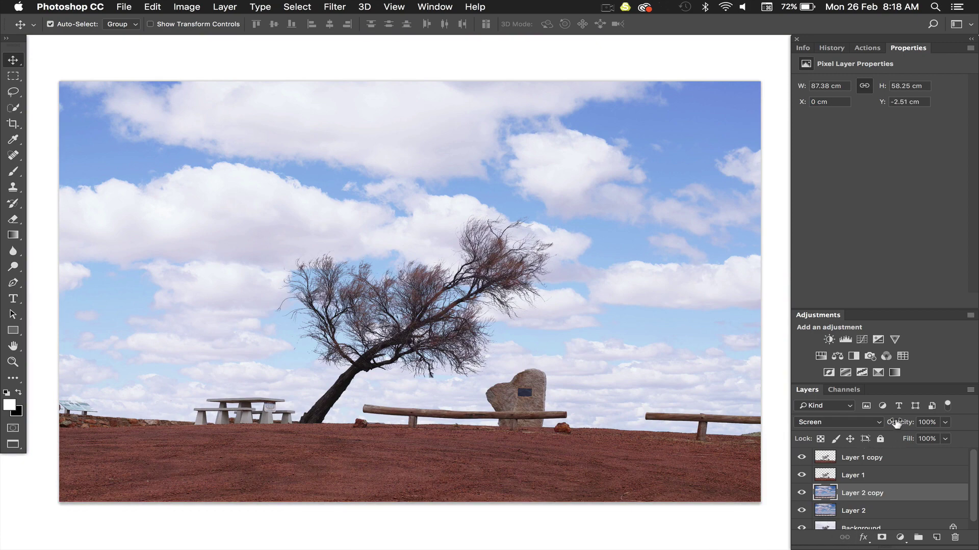
drag(896, 423, 878, 426)
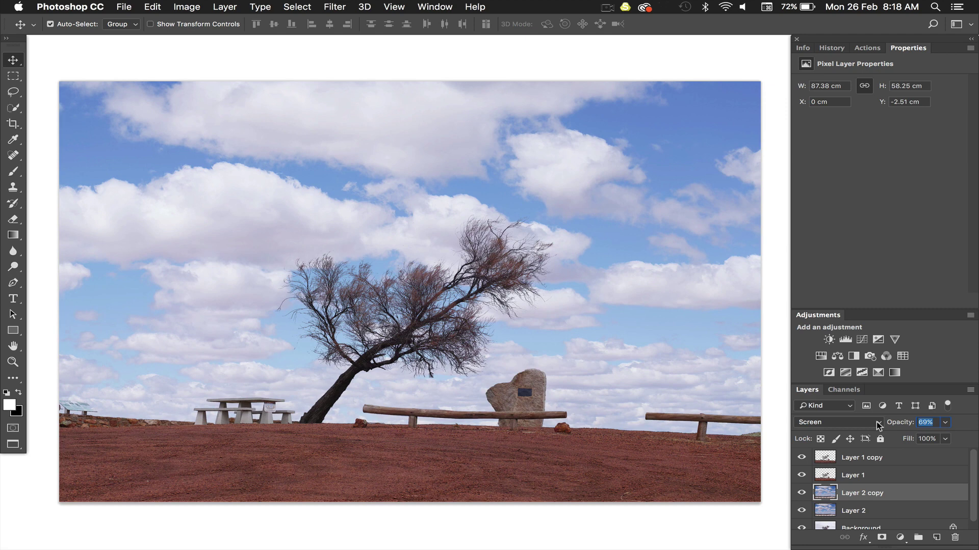
drag(877, 425, 878, 426)
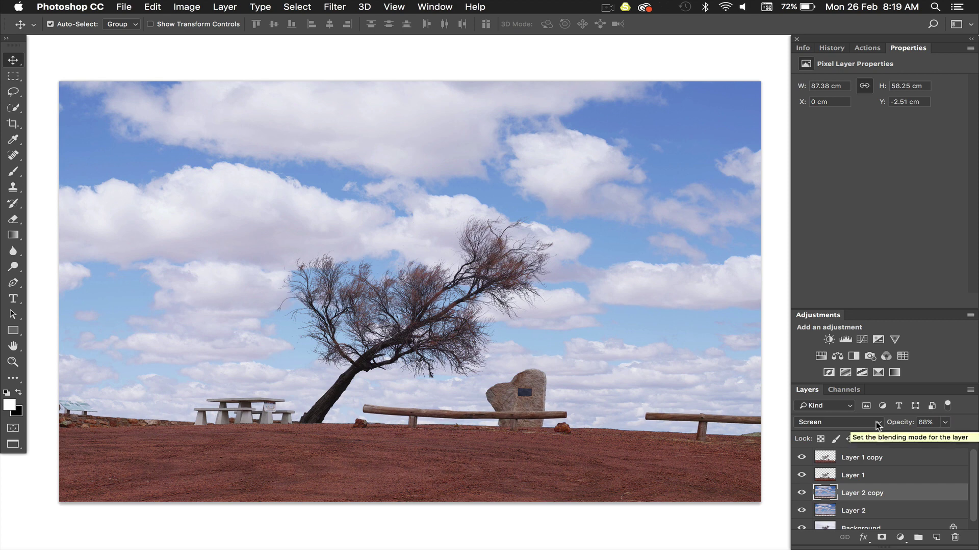
Add a Color Lookup layer above Layer 1 copy using AB - Teal & Orange.3dl at 71% opacity.
click(895, 458)
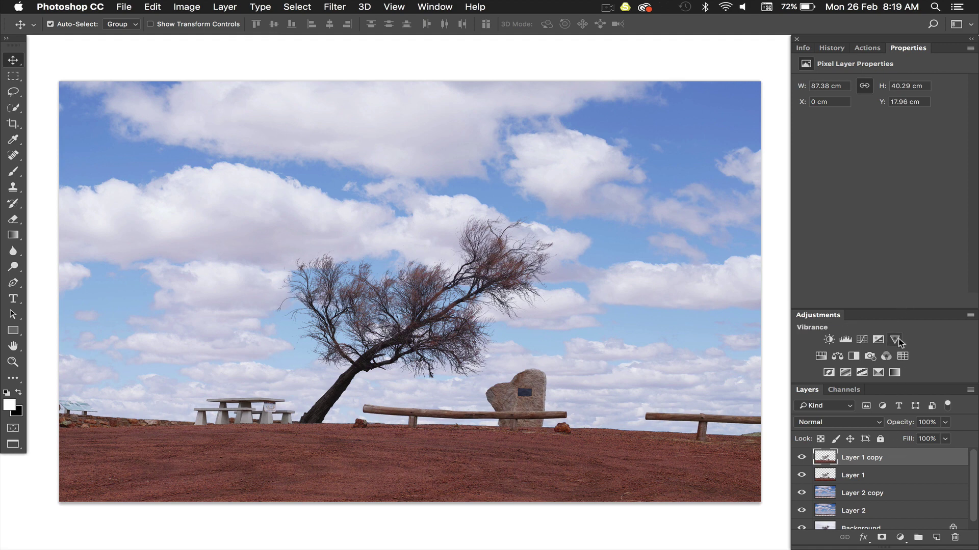
click(902, 355)
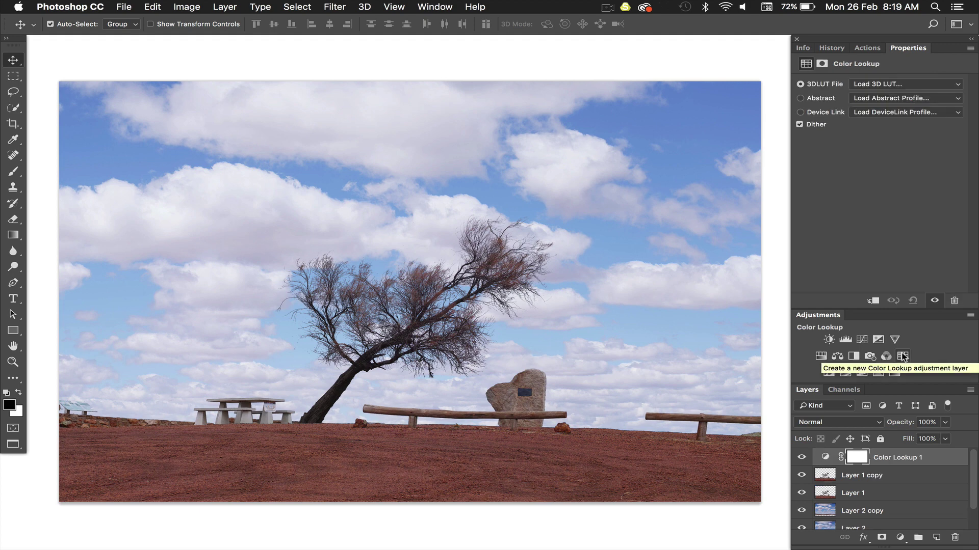
click(889, 86)
scroll(815, 413, down, 2)
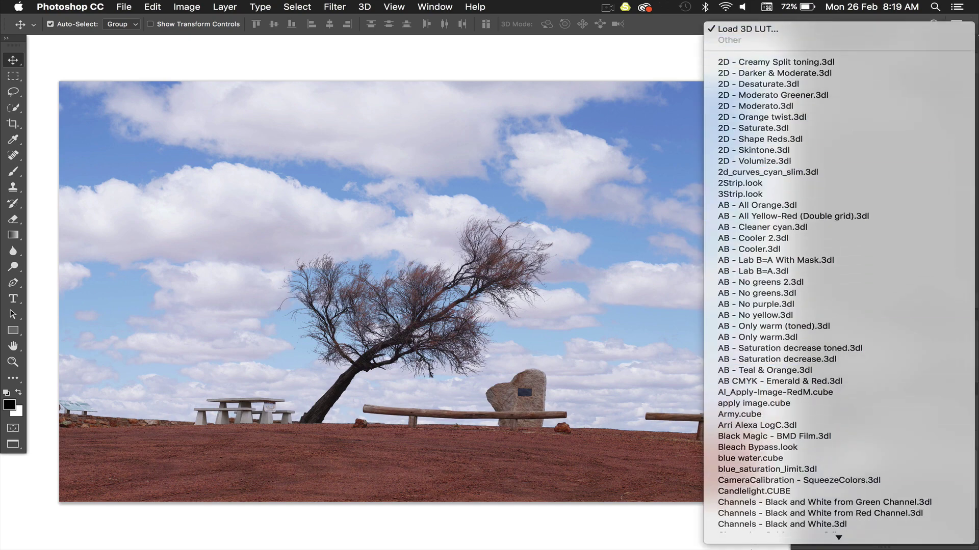
scroll(747, 403, down, 3)
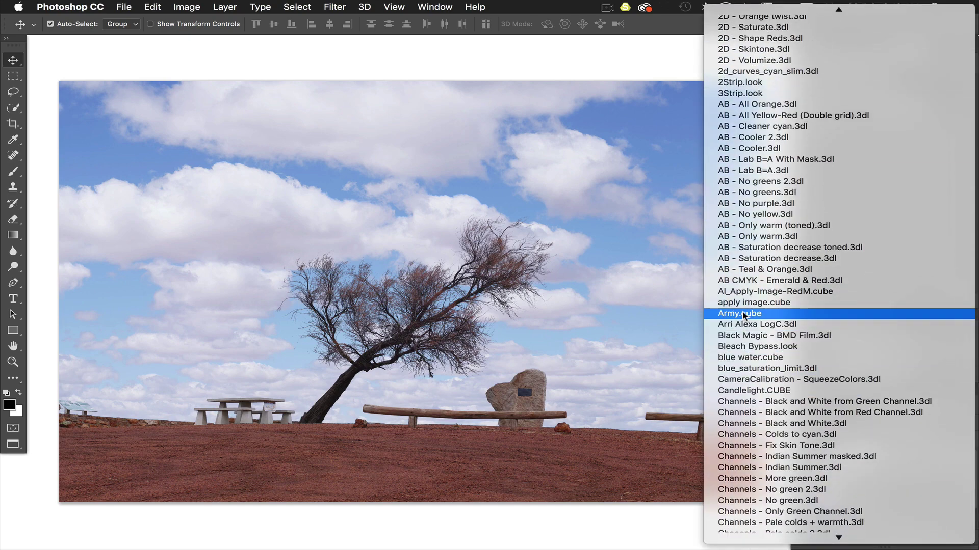
click(745, 269)
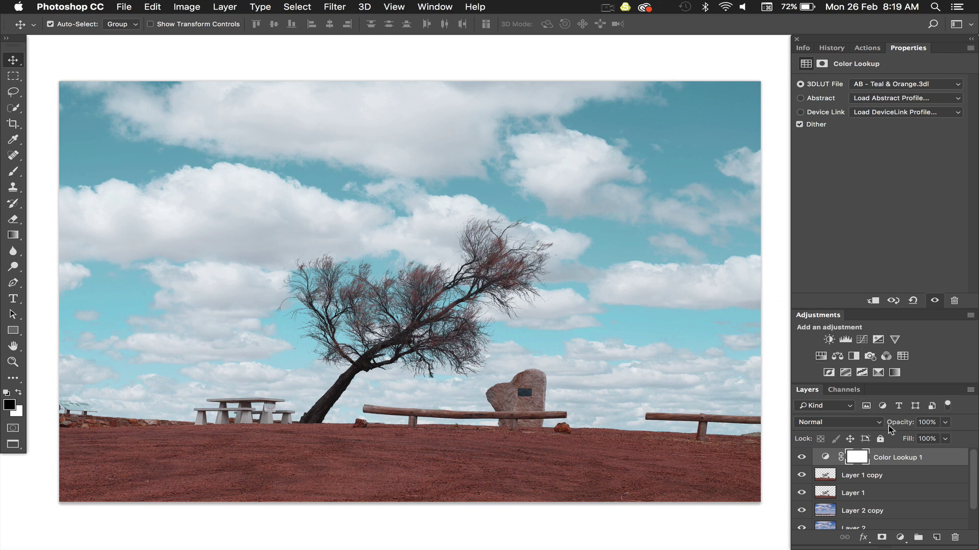
drag(895, 428, 878, 426)
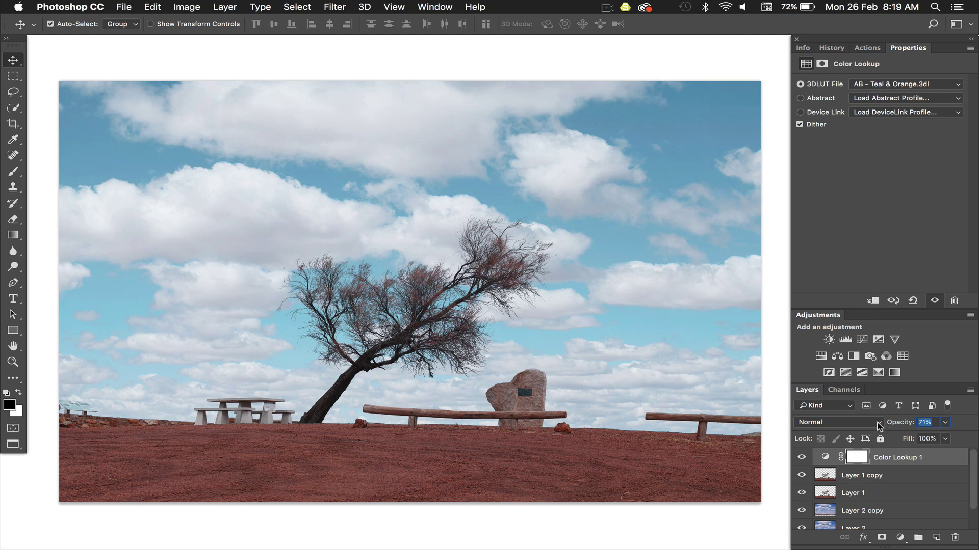
Toggle the teal-and-orange grade's visibility off and on twice to compare, leaving it visible.
click(800, 456)
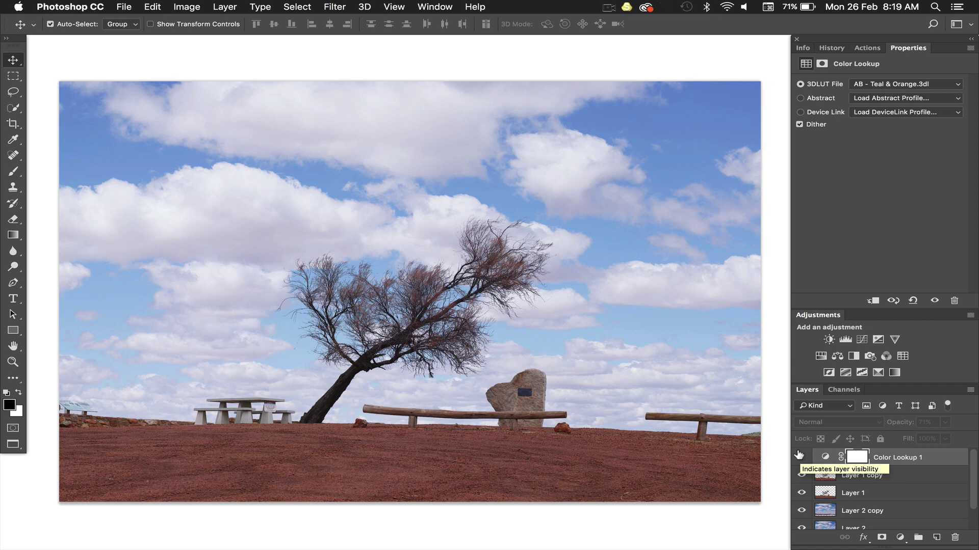
click(800, 456)
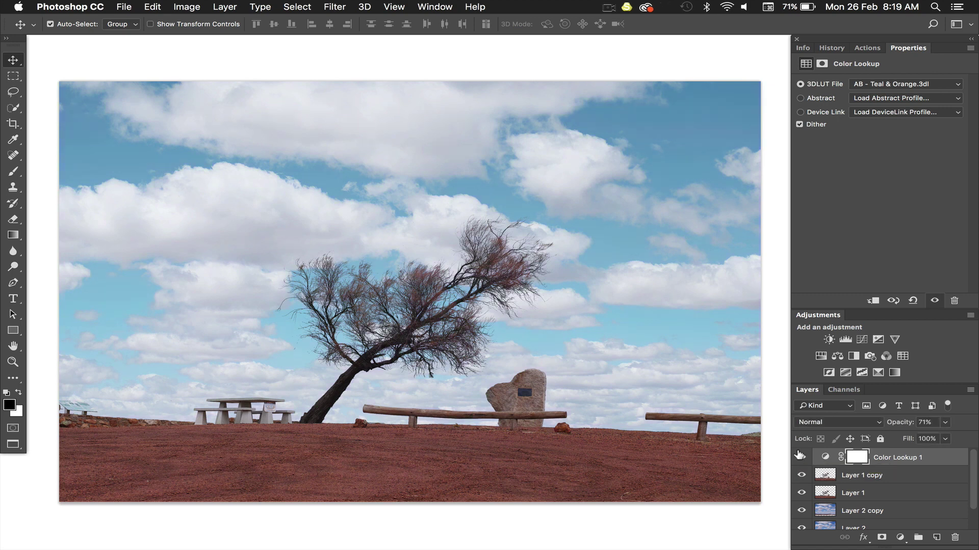
click(800, 456)
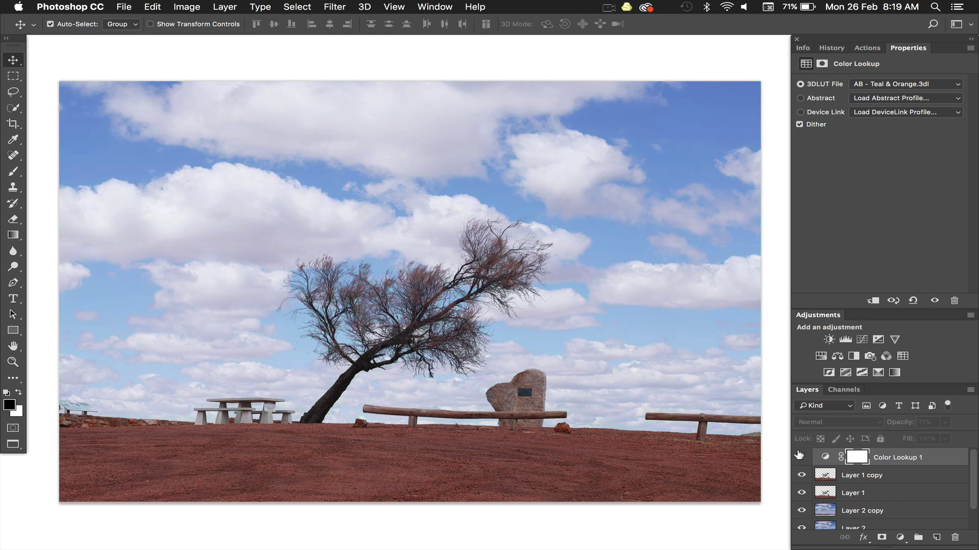
click(799, 455)
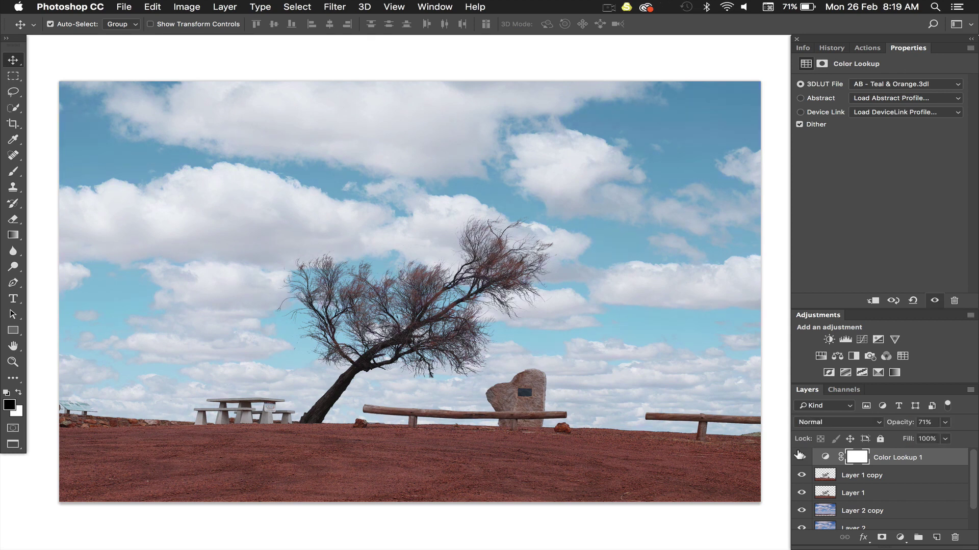
Add a Color Lookup 2 layer loaded with the FuturisticBleak.3DL LUT at 100% opacity.
click(902, 357)
click(925, 86)
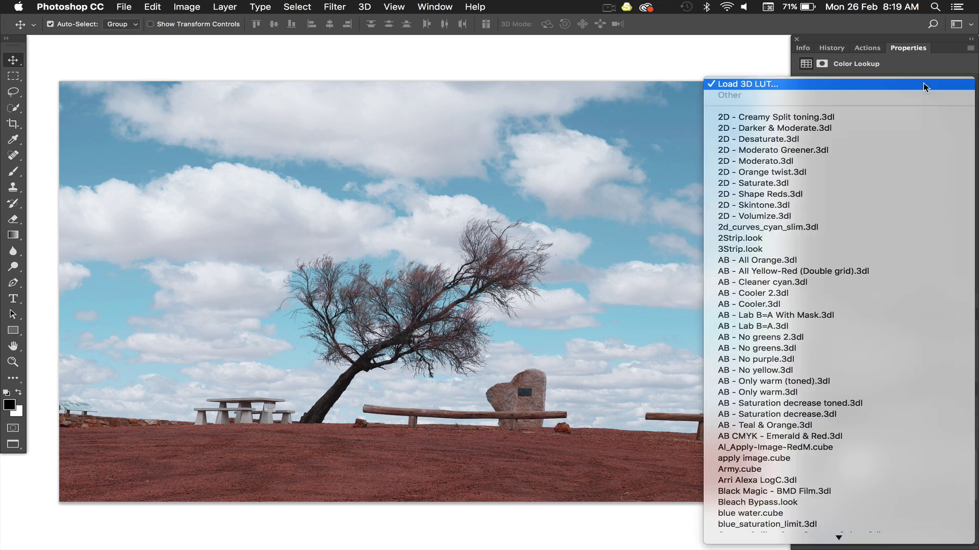
mouse_move(798, 549)
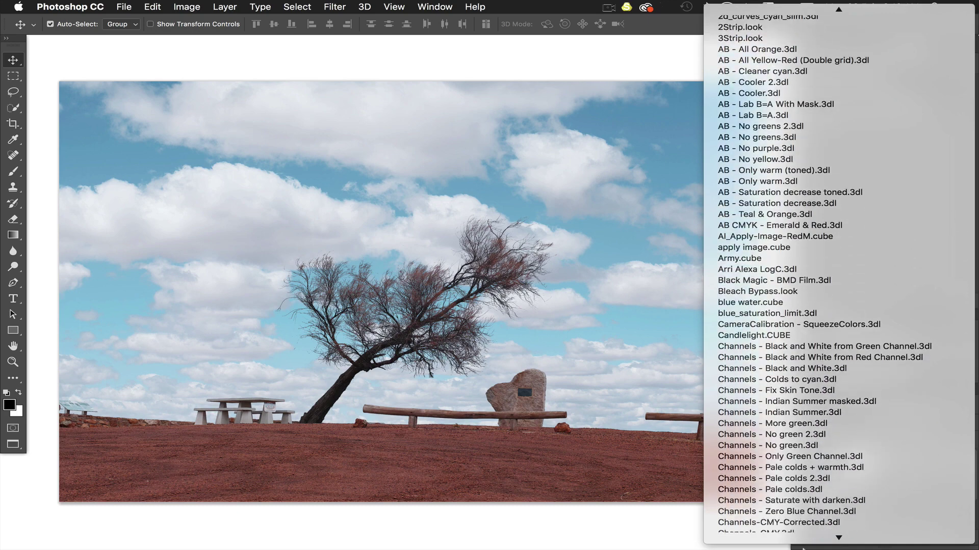
scroll(778, 510, down, 10)
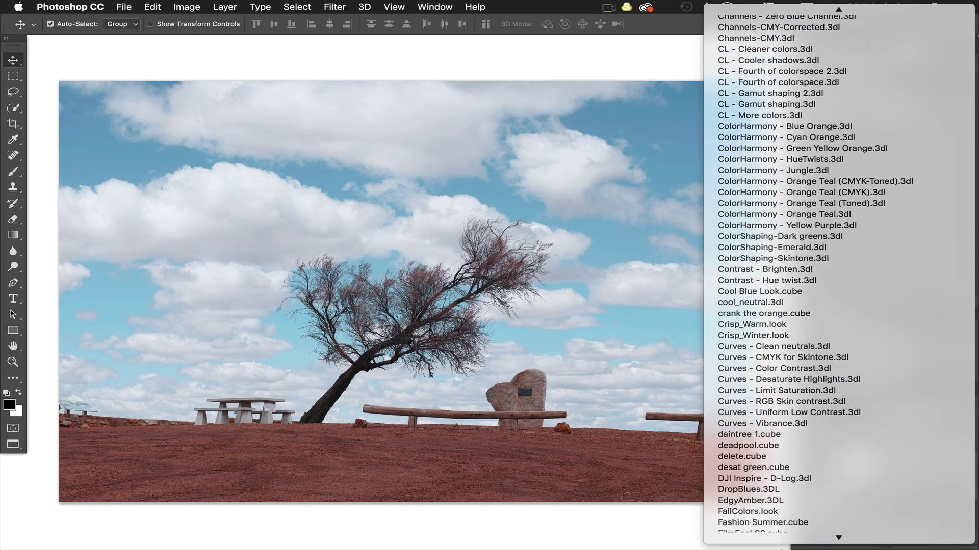
scroll(777, 520, down, 10)
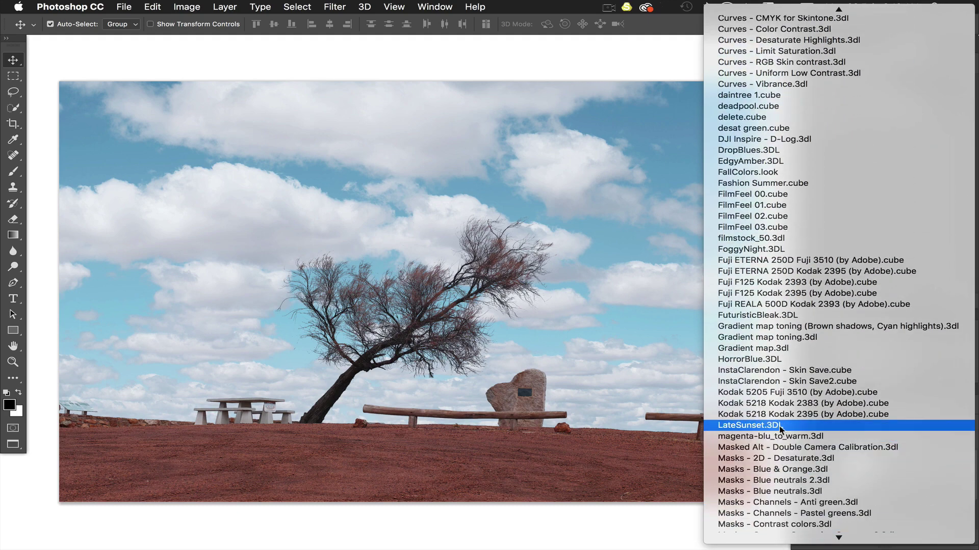
click(763, 317)
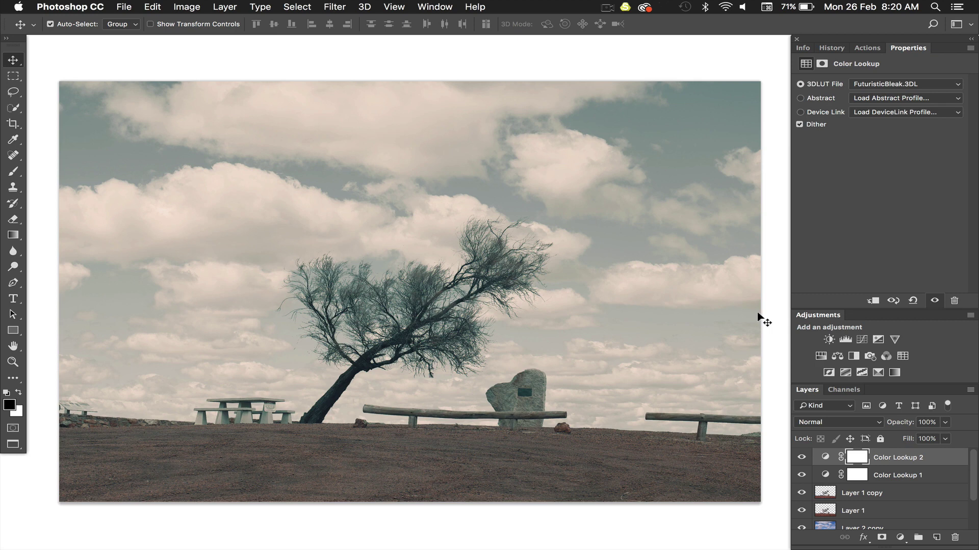
Set Color Lookup 2 to Screen blend mode with opacity at 58%.
click(836, 424)
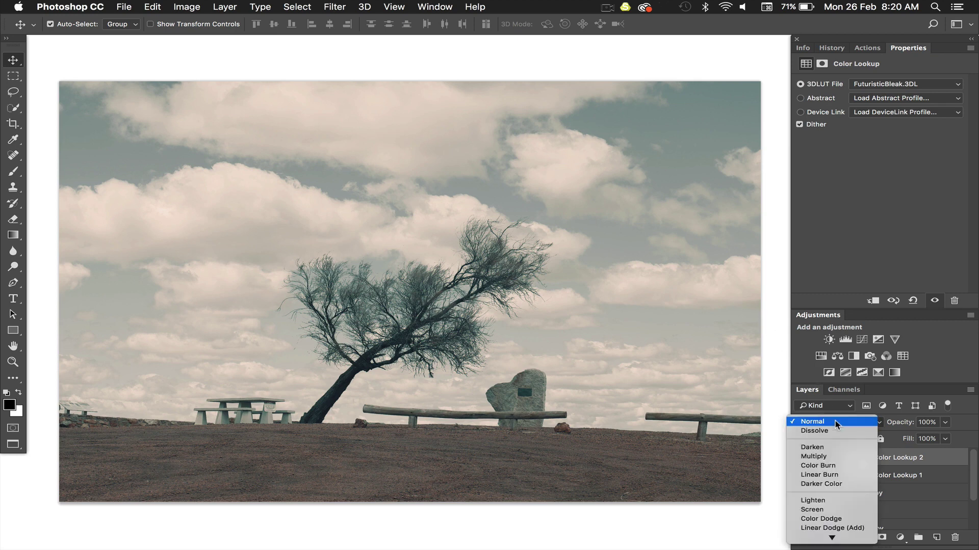
click(818, 512)
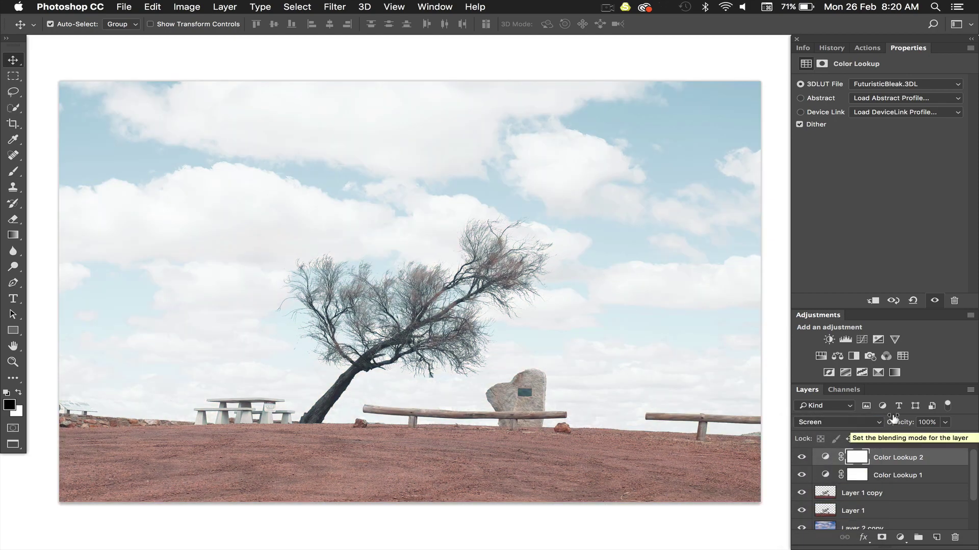
drag(895, 421, 877, 426)
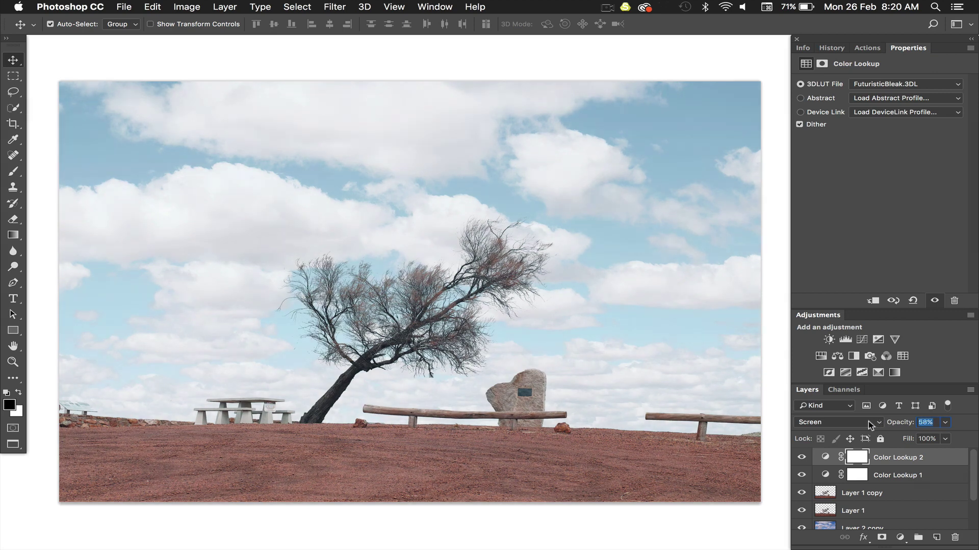
key(Return)
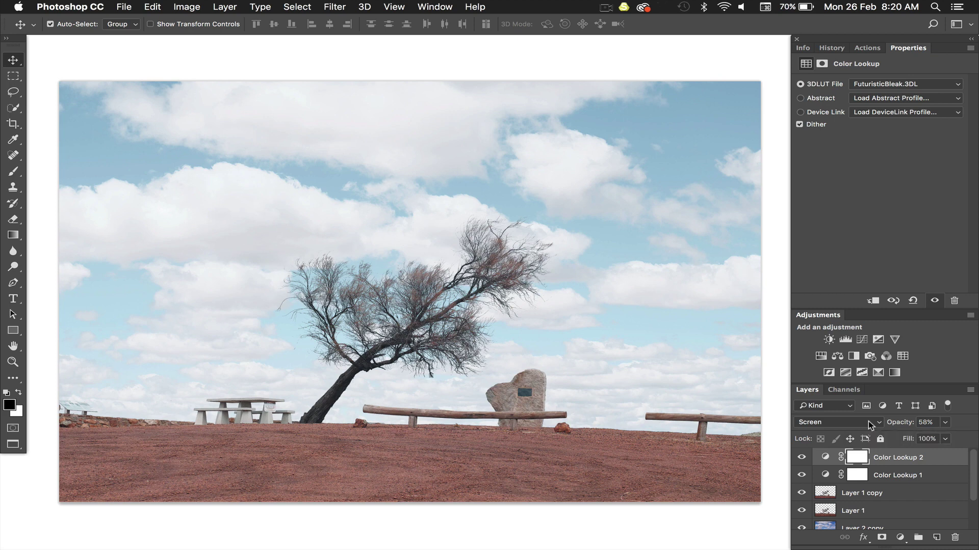
In the Channels panel, Cmd-click the RGB composite thumbnail to load luminosity as a selection.
click(841, 390)
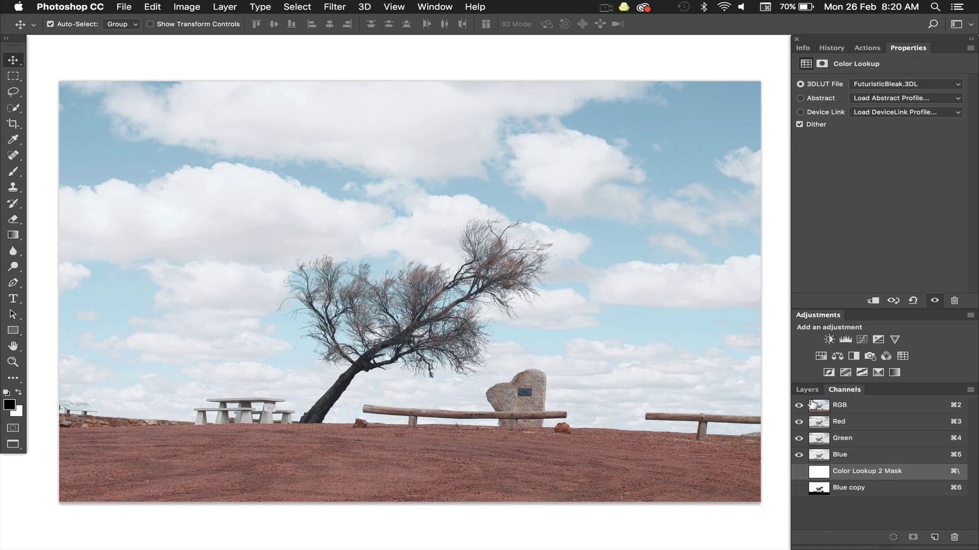
key(super)
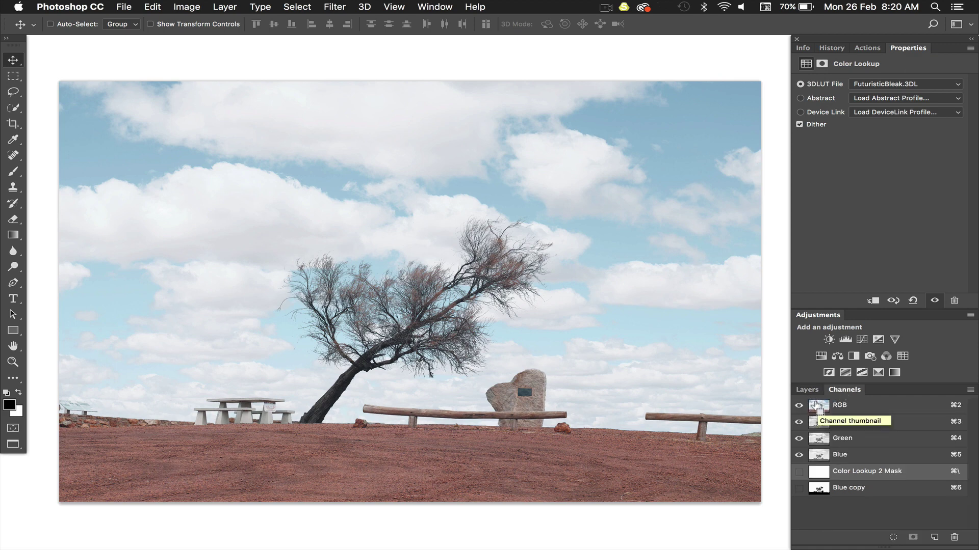
super+click(815, 406)
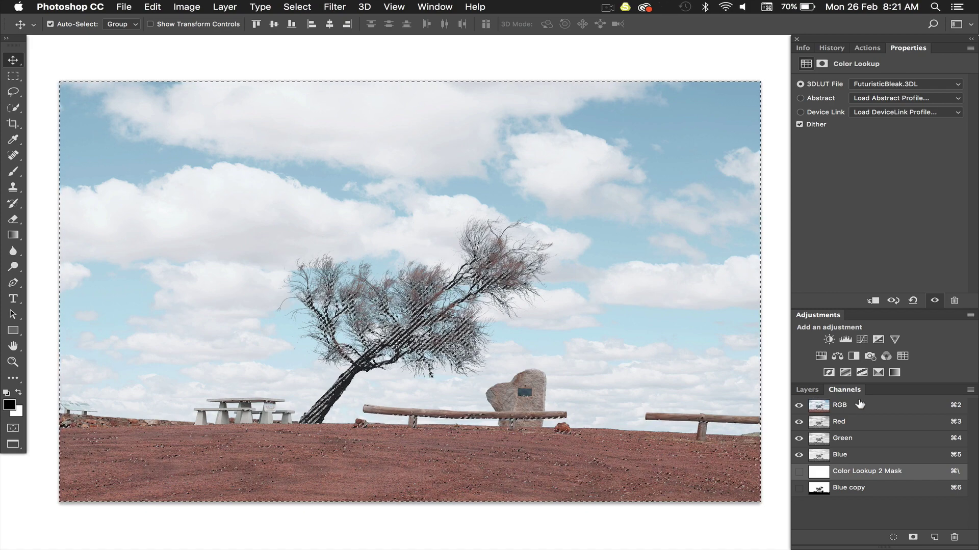
click(860, 404)
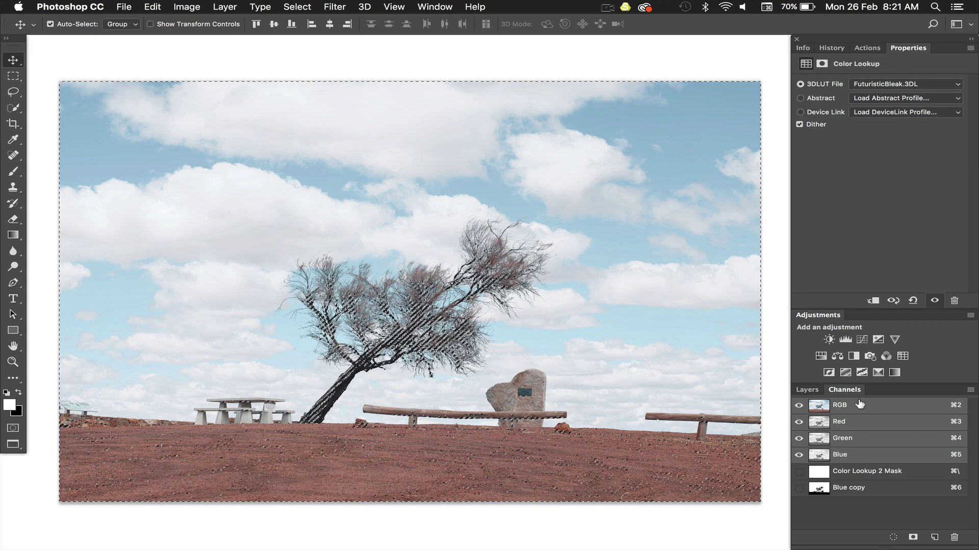
key(super)
super+click(859, 405)
Add a selection-masked Levels 1 layer with the black input raised to 21.
click(806, 390)
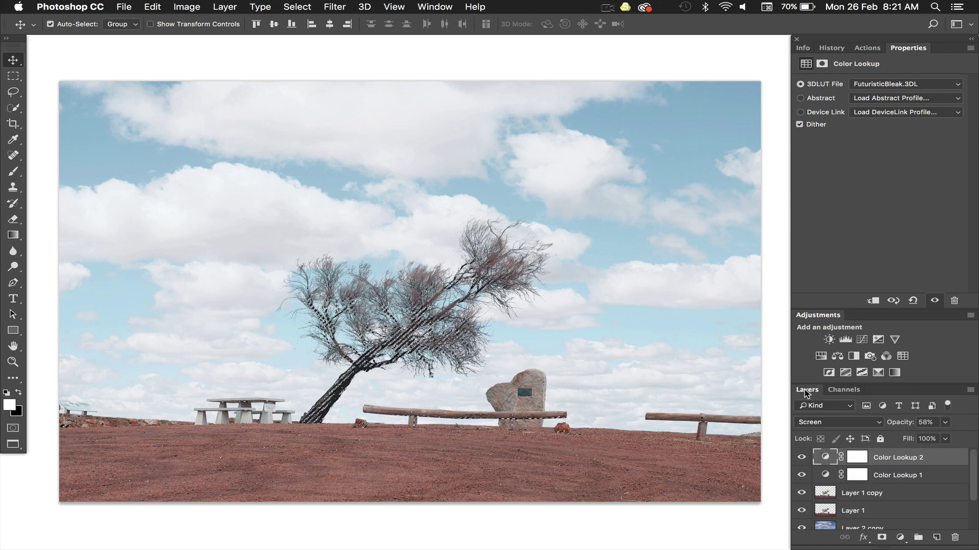
click(845, 340)
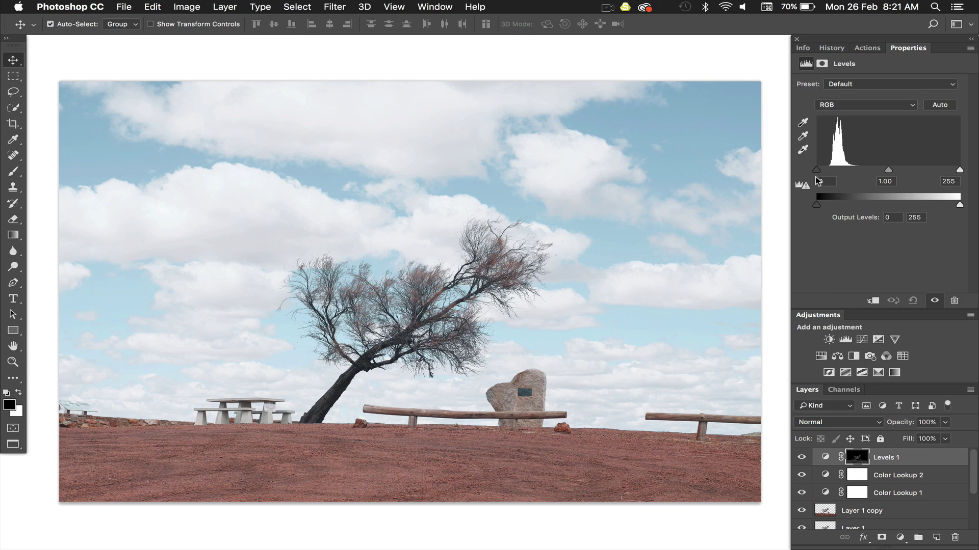
mouse_move(817, 170)
mouse_down()
mouse_move(829, 176)
mouse_move(817, 176)
mouse_up()
drag(817, 176, 828, 175)
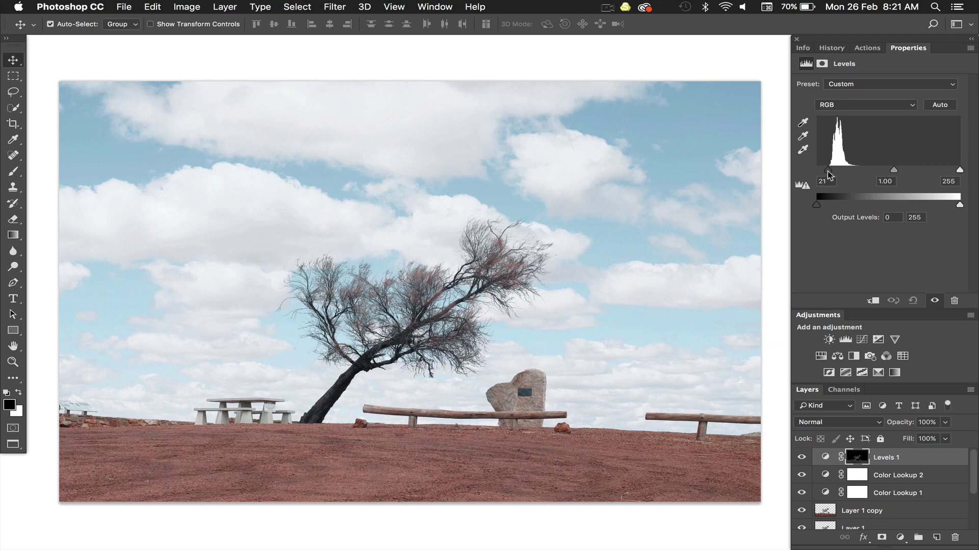
key(super+plus)
key(super+plus)
key(super+plus)
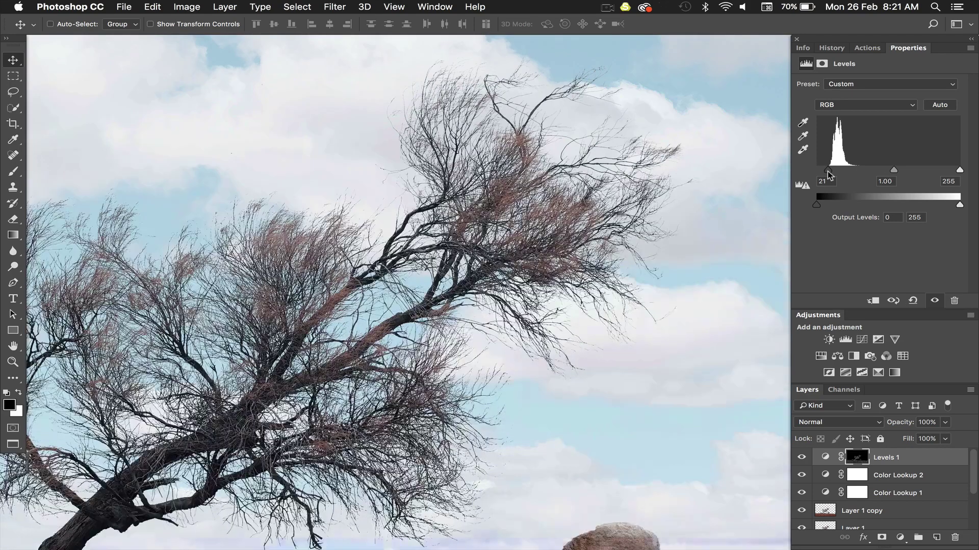
mouse_move(828, 176)
mouse_down()
mouse_move(811, 170)
mouse_move(828, 172)
mouse_up()
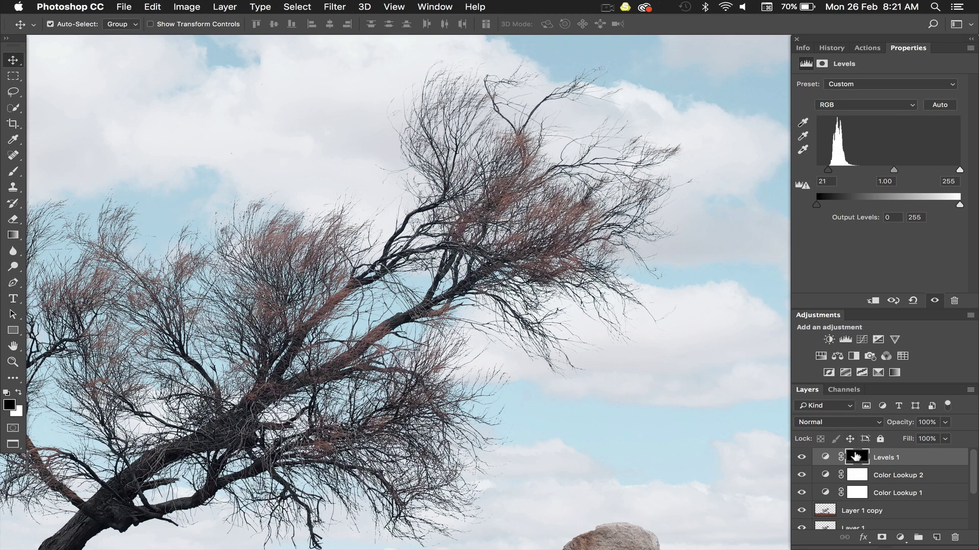
alt+click(856, 457)
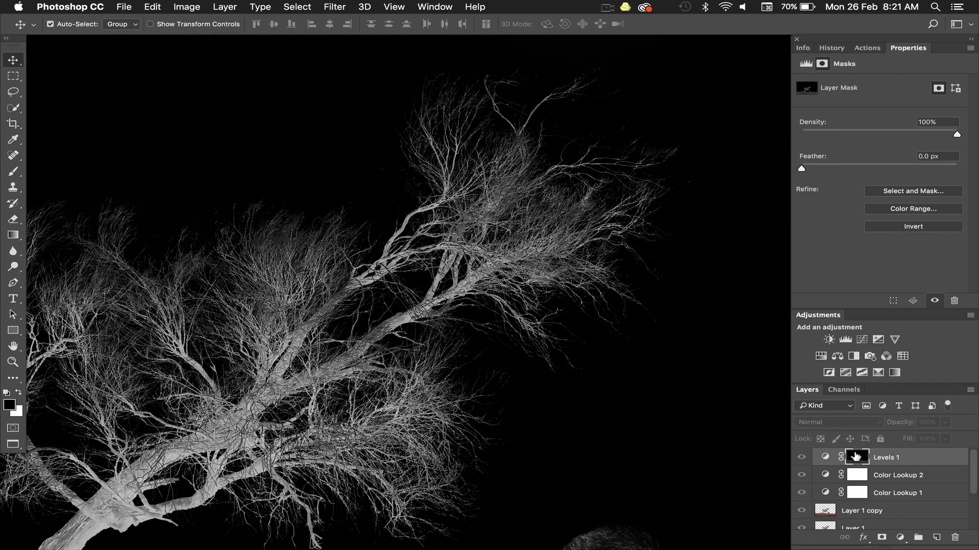
scroll(504, 381, down, 10)
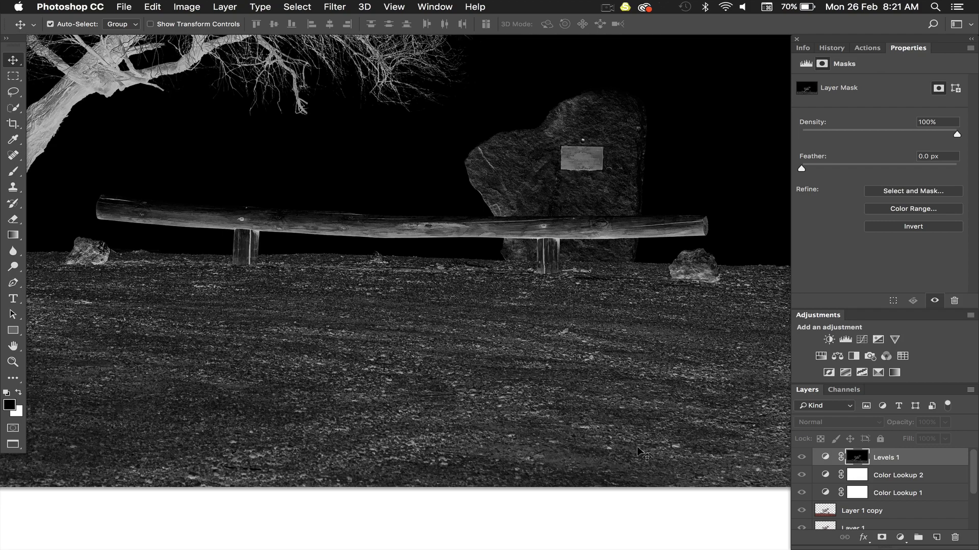
alt+click(856, 457)
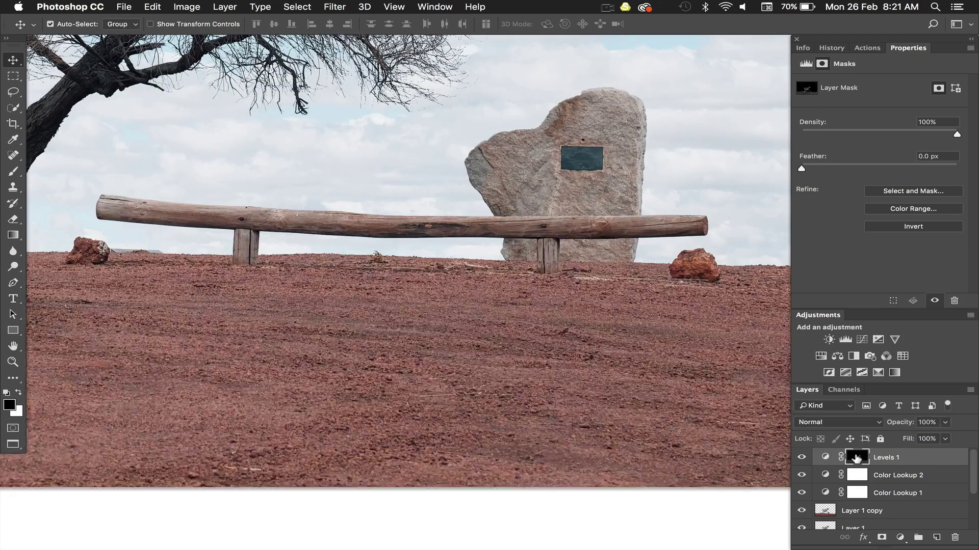
key(super+0)
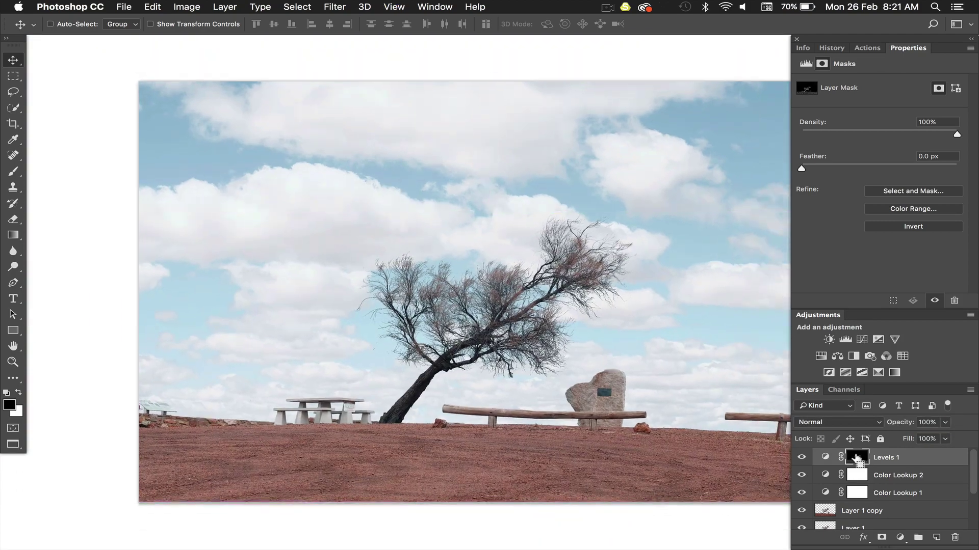
scroll(856, 457, down, 1)
scroll(591, 391, right, 5)
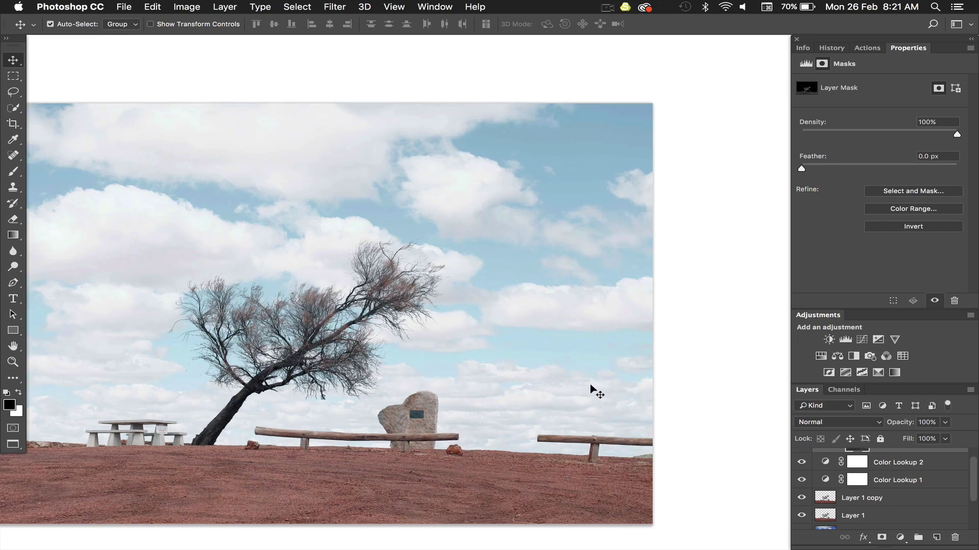
scroll(589, 388, down, 2)
scroll(589, 389, up, 2)
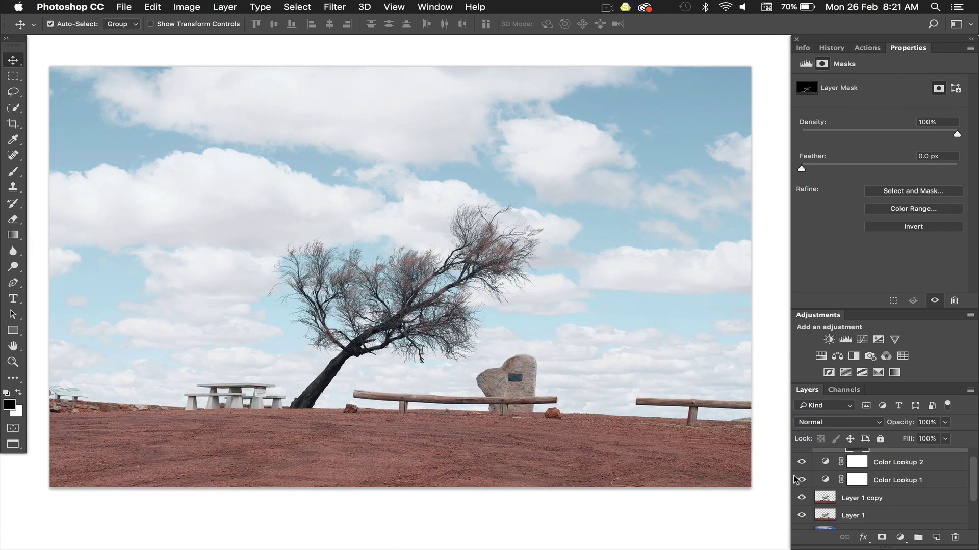
scroll(828, 476, up, 1)
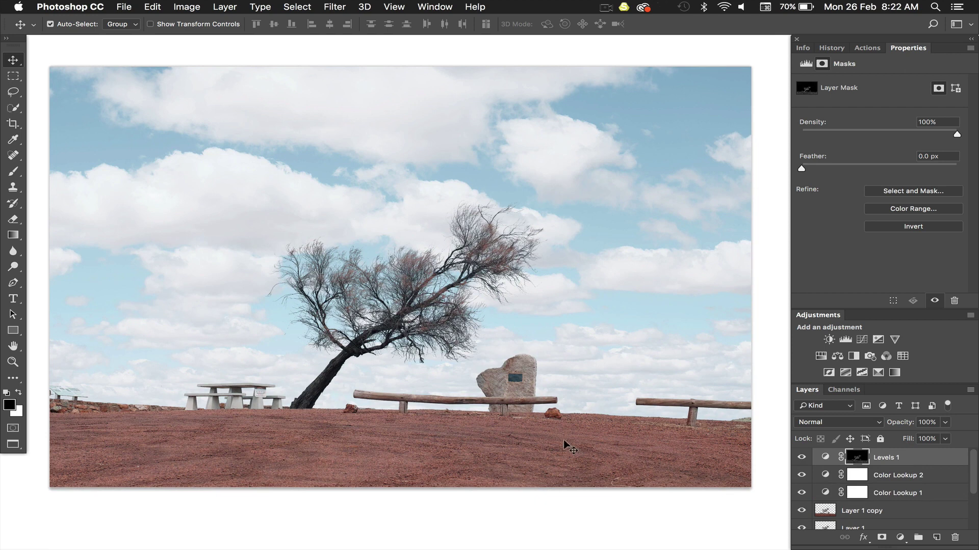
Crop to a 1:1 (Square) ratio framing the leaning tree, picnic table, bench and rock.
key(c)
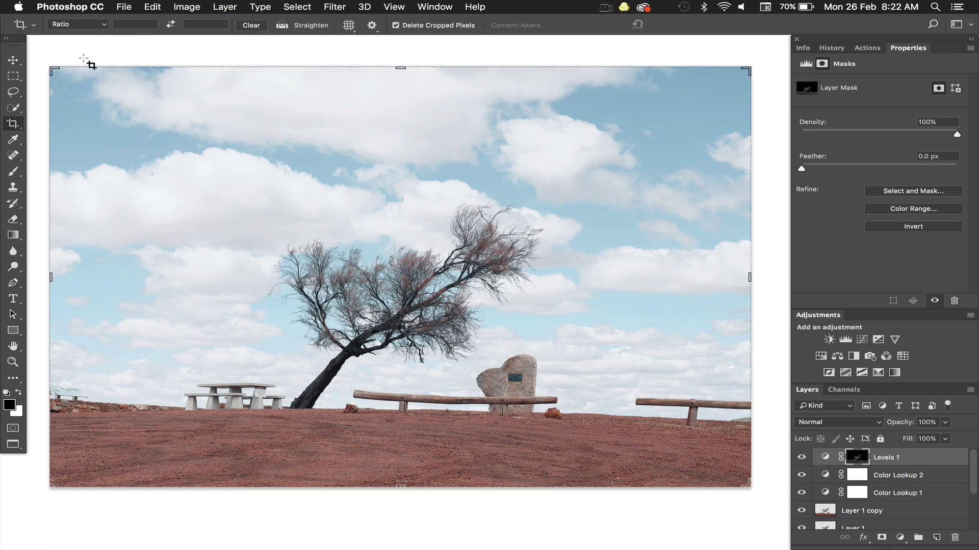
click(82, 24)
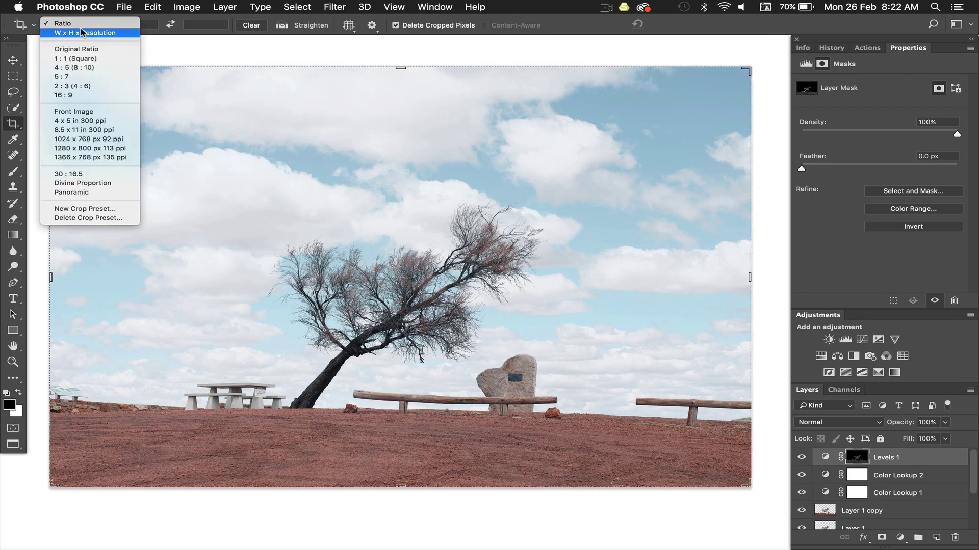
click(79, 59)
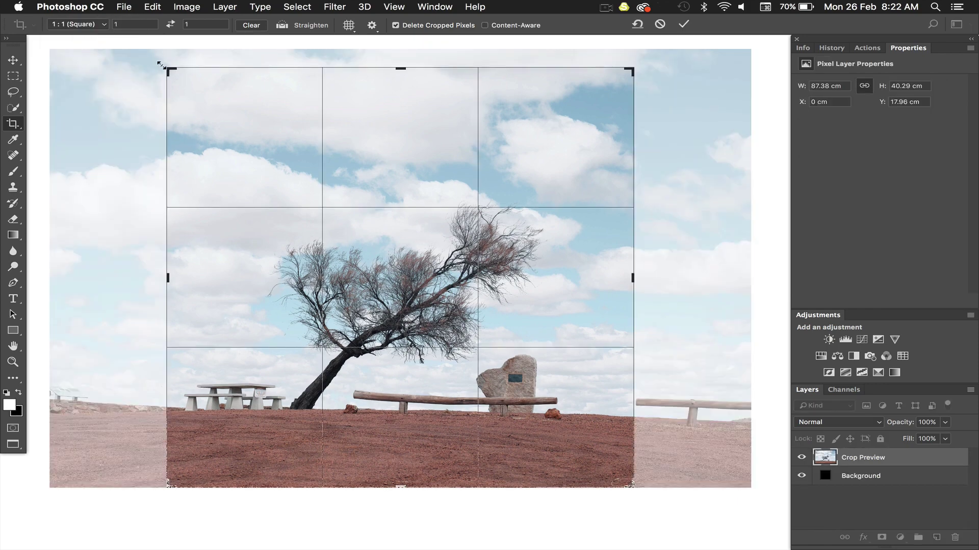
drag(157, 60, 151, 55)
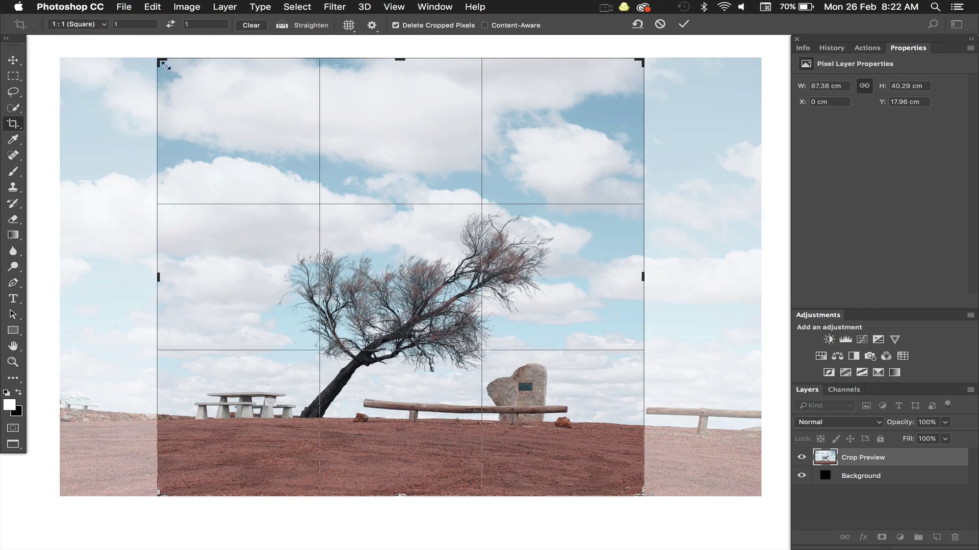
drag(301, 179, 314, 185)
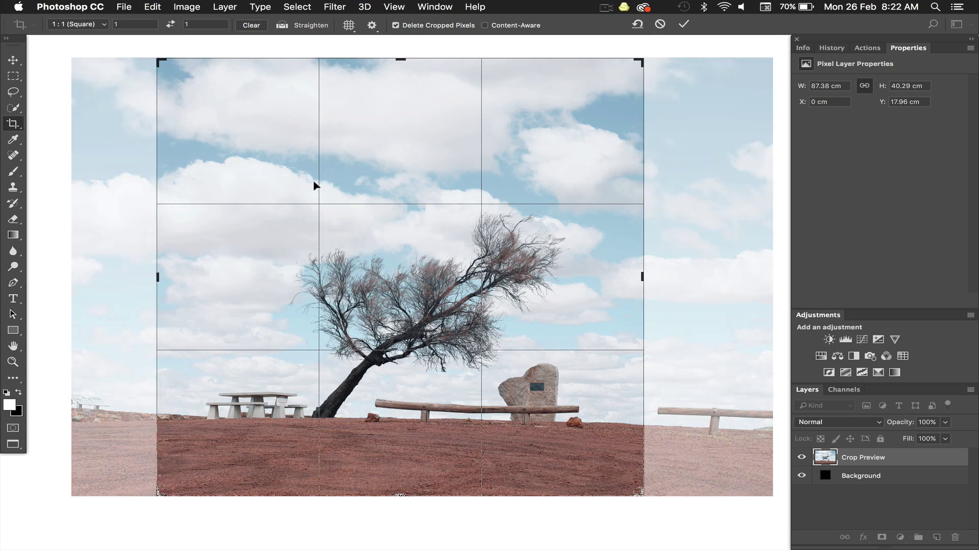
key(Return)
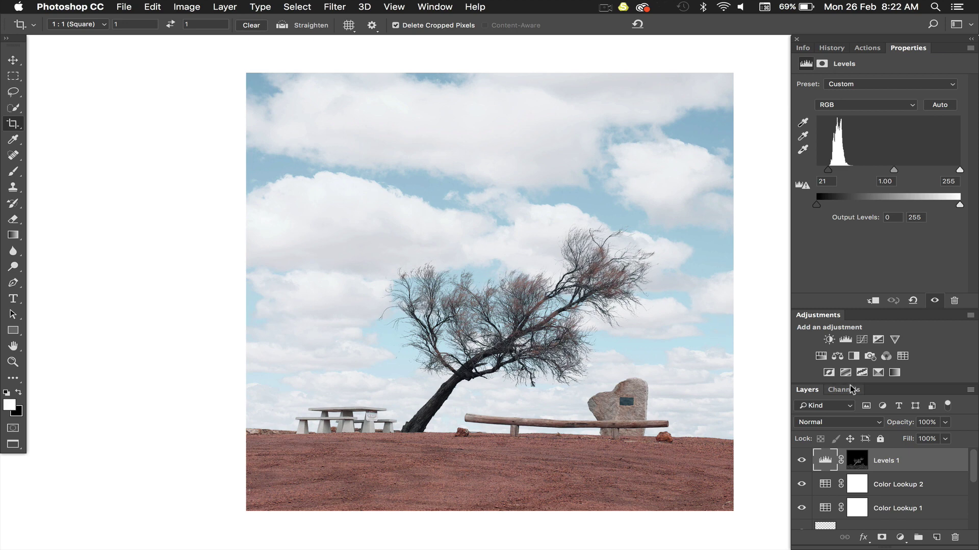
scroll(871, 474, down, 5)
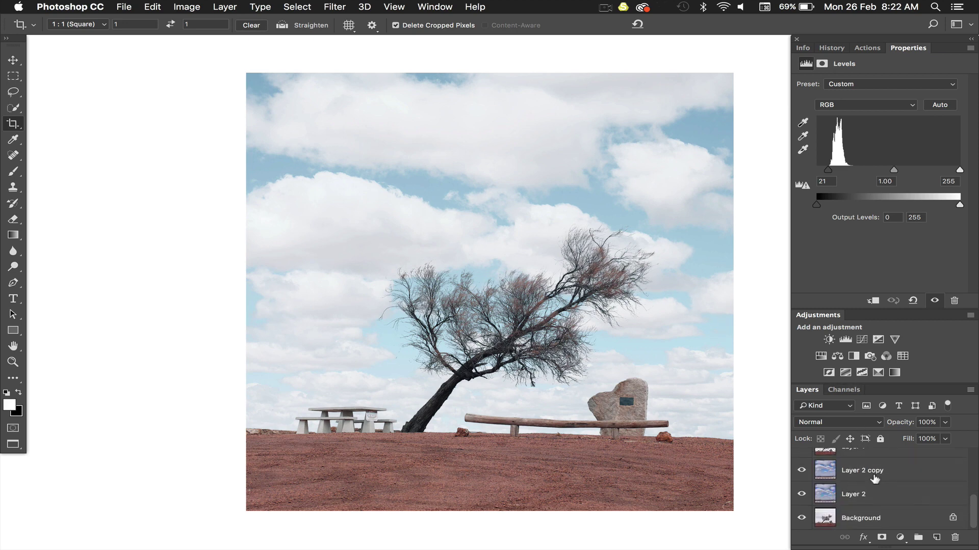
alt+click(799, 517)
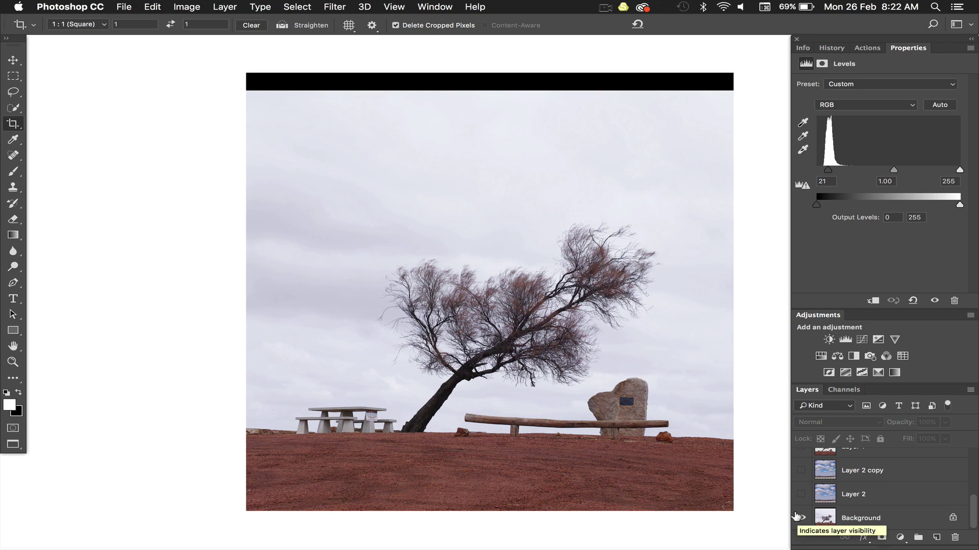
alt+click(799, 517)
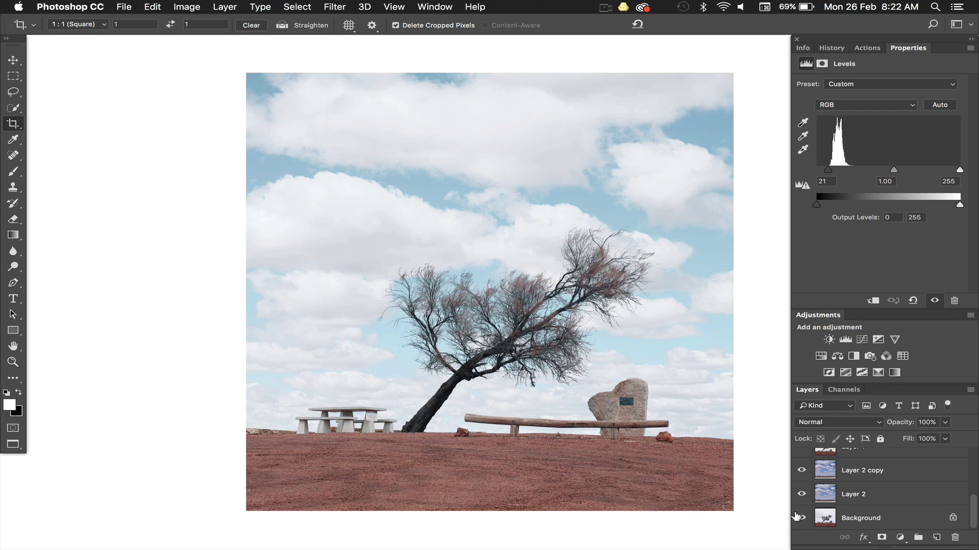
alt+click(798, 517)
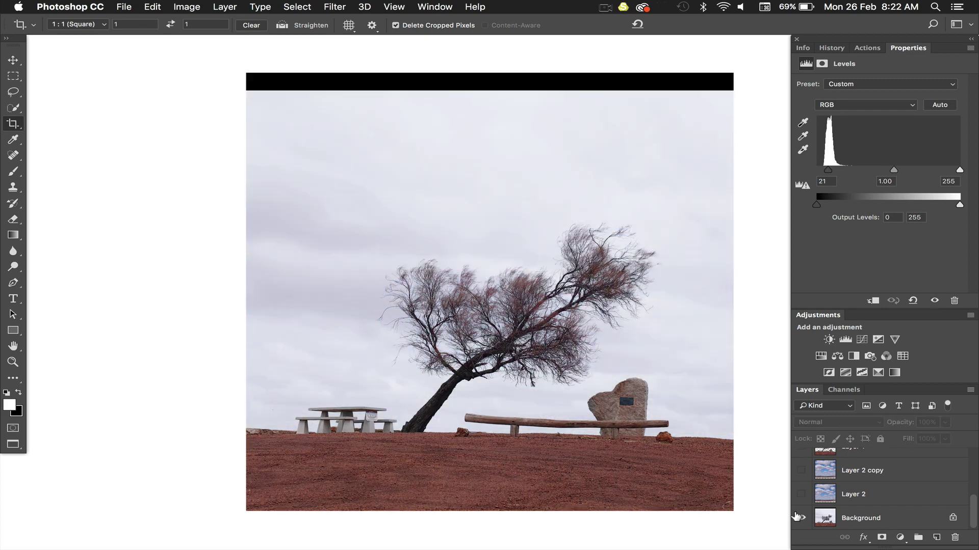
alt+click(799, 518)
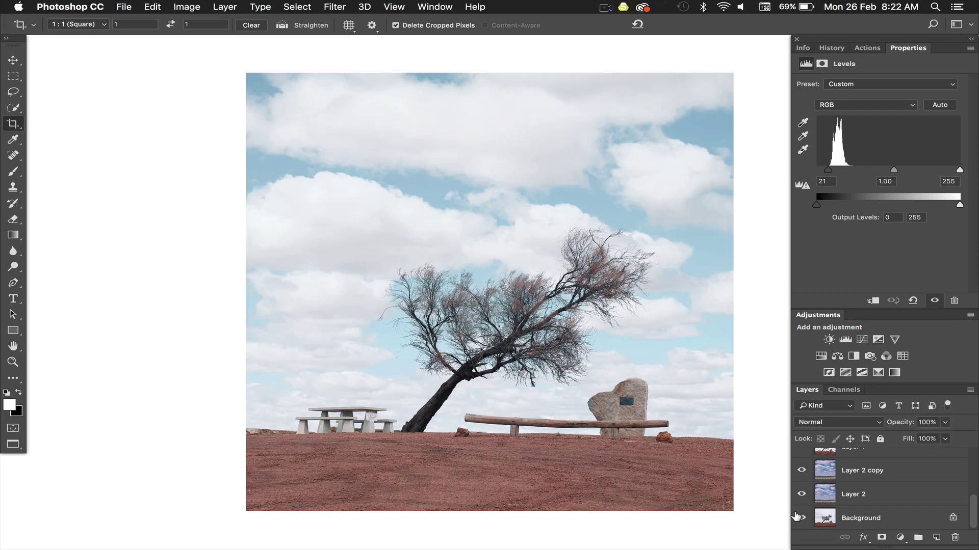